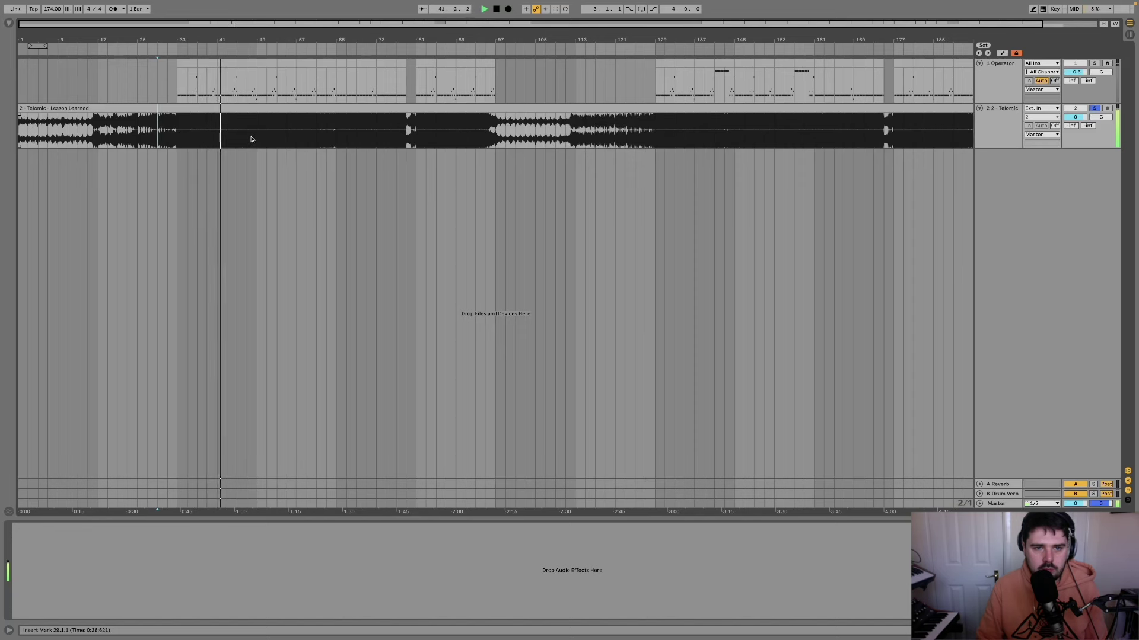
Stop the reference track and play the finished Operator bass on its own from bar 33
key(space)
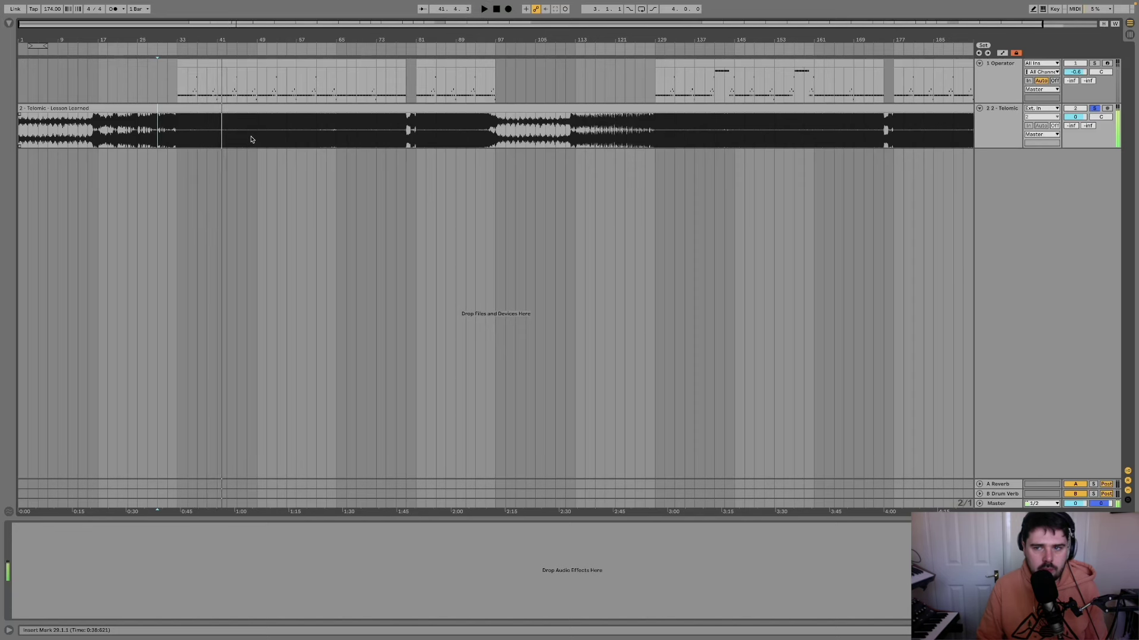
click(173, 83)
key(space)
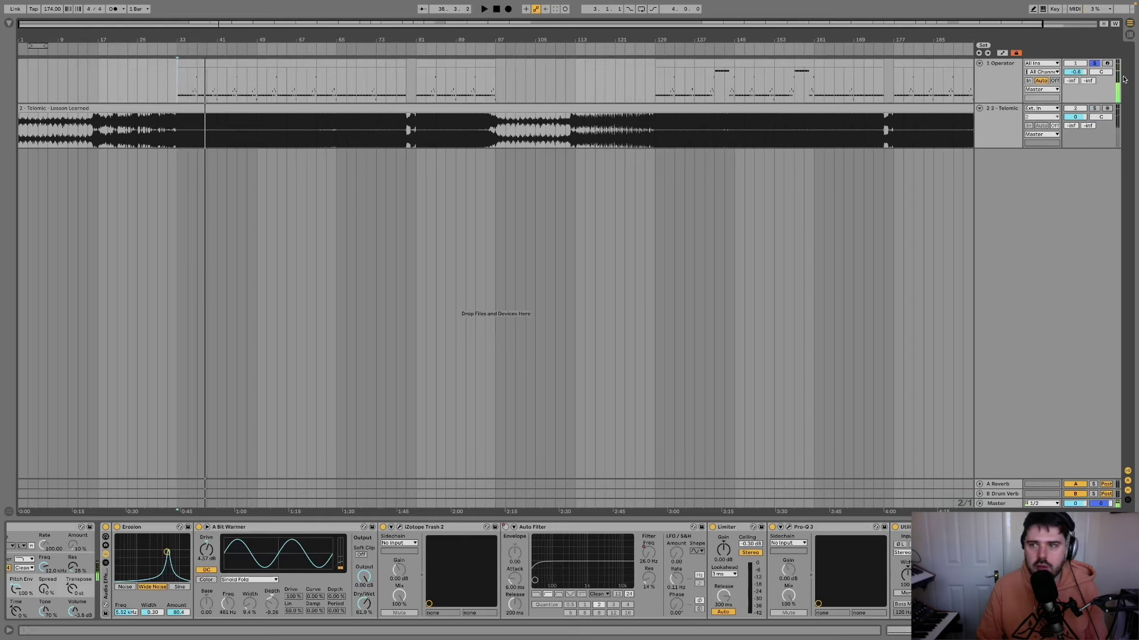
Add a new MIDI track below the original Operator track and load a default Operator instrument onto it
click(989, 80)
key(super+shift+t)
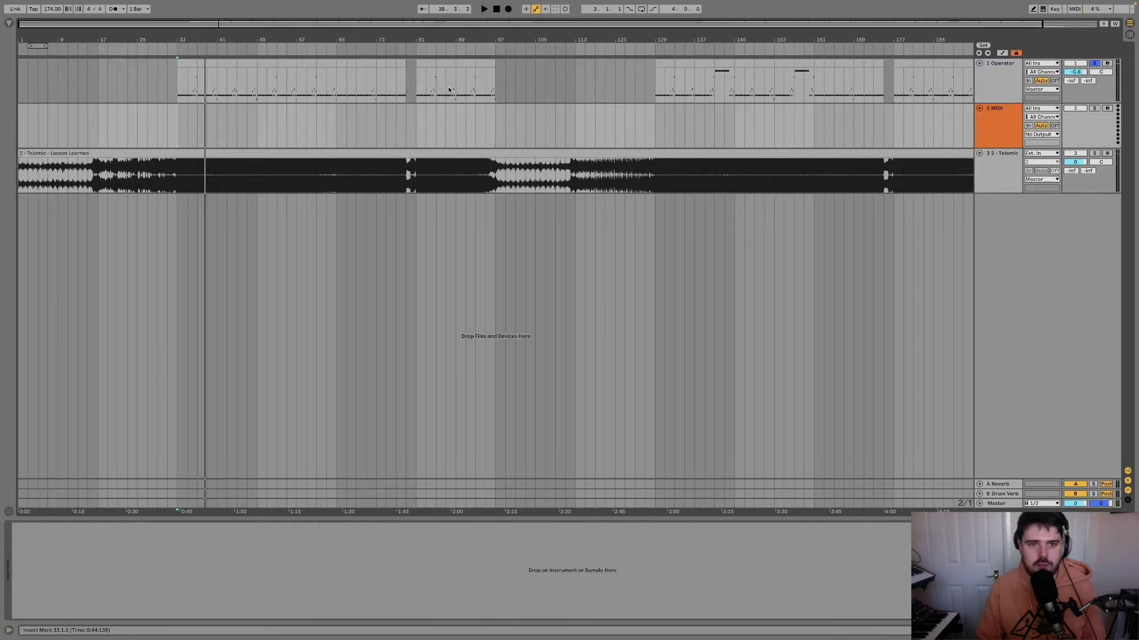
click(9, 24)
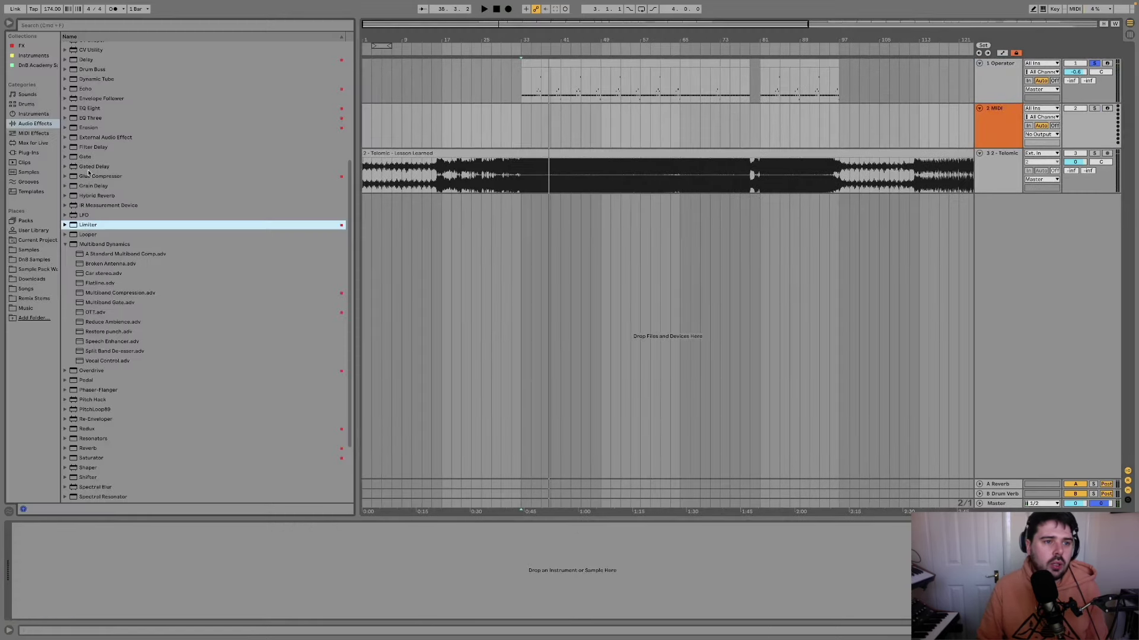
click(31, 56)
drag(91, 58, 548, 129)
click(127, 532)
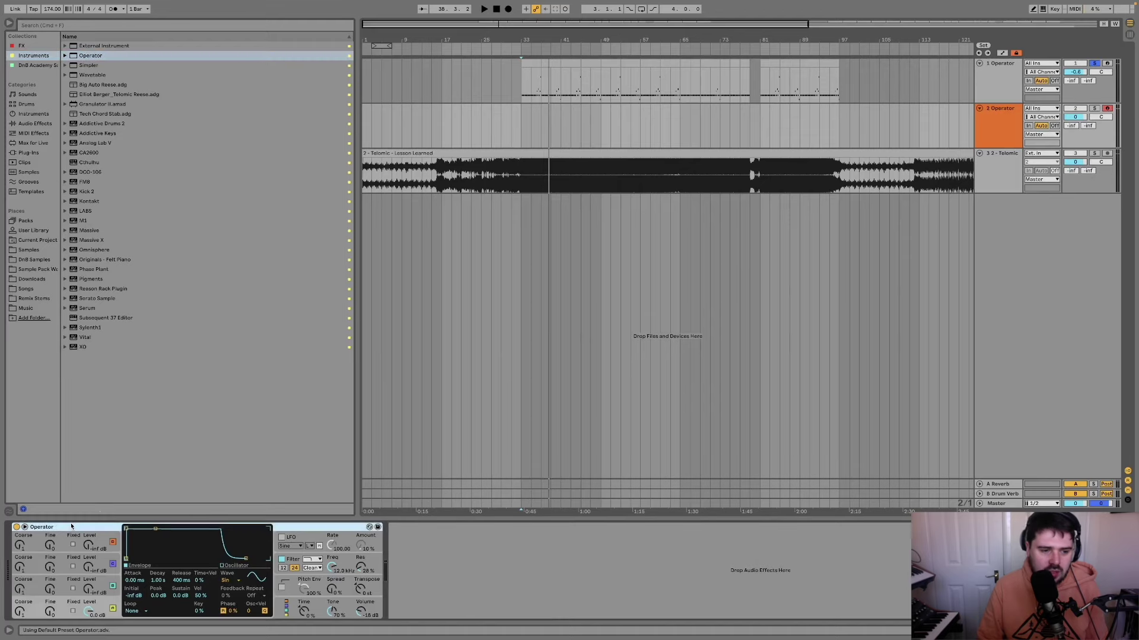
click(9, 23)
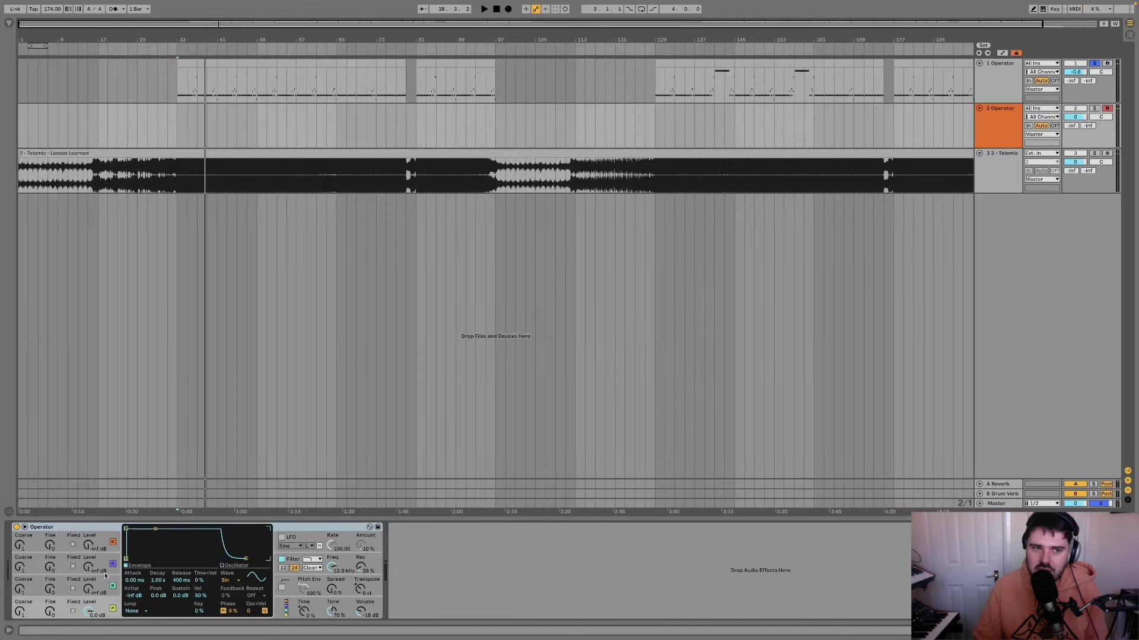
Copy the first four-bar bass clip from the original Operator track onto the new Operator track at bar 33
ctrl+scroll(178, 113, up, 3)
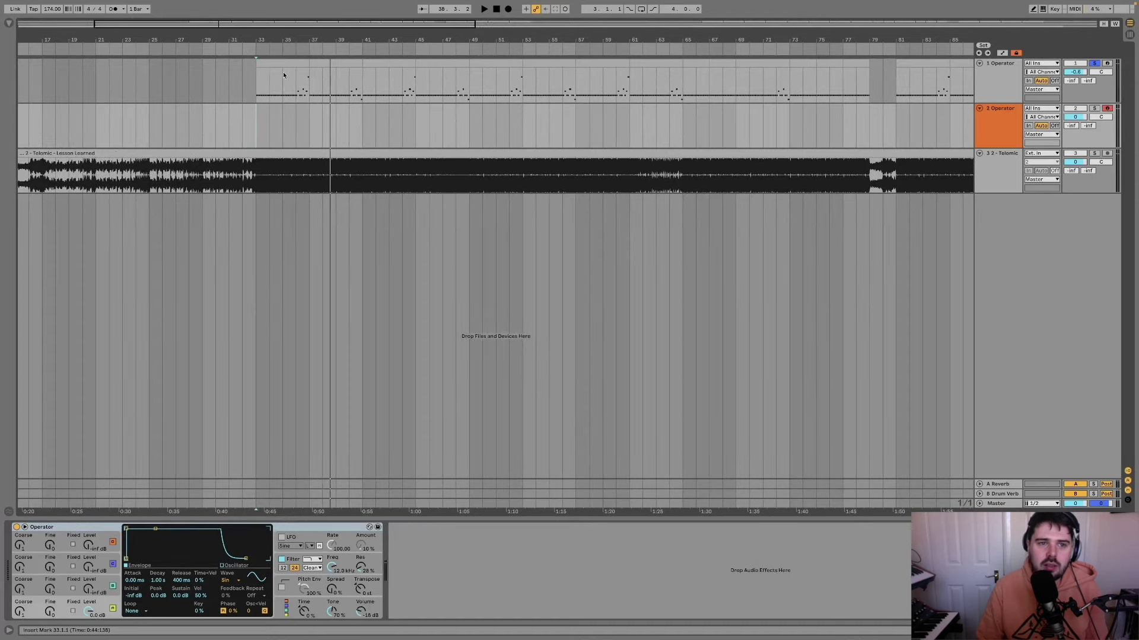
click(283, 68)
drag(284, 64, 276, 131)
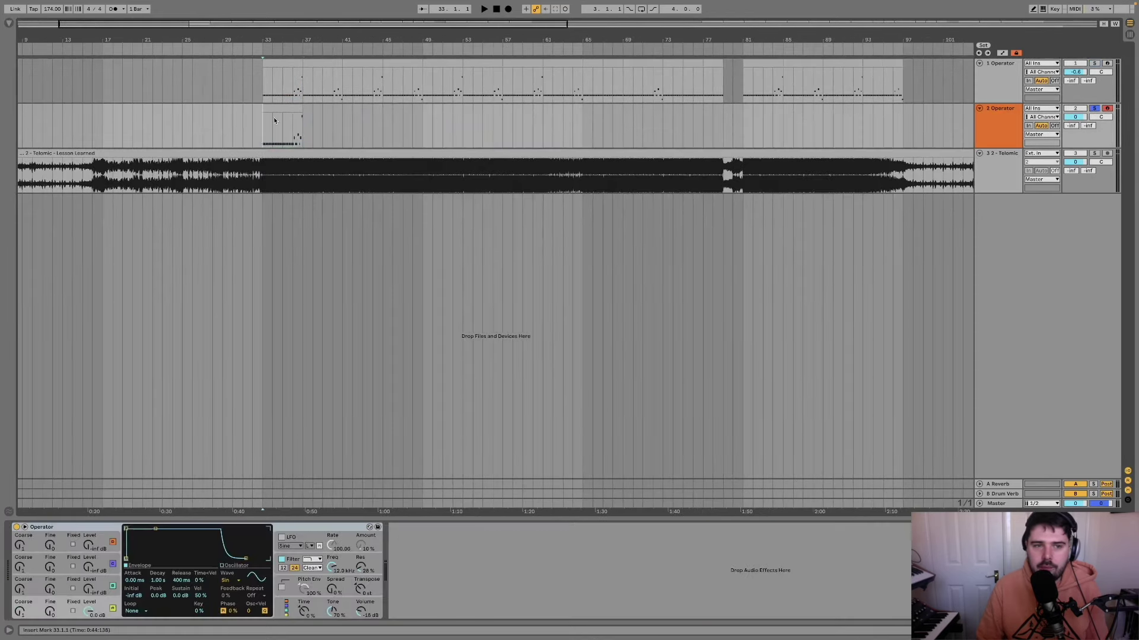
Open the copied bass clip's notes and play the clip through the new Operator
double_click(281, 119)
click(587, 369)
scroll(725, 301, up, 2)
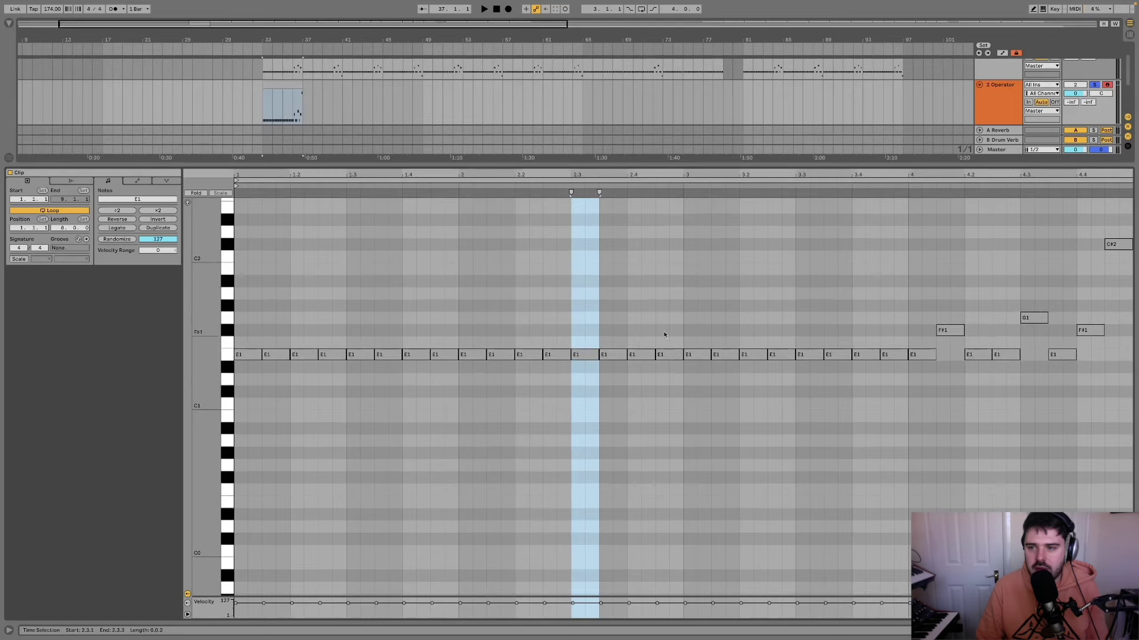
key(space)
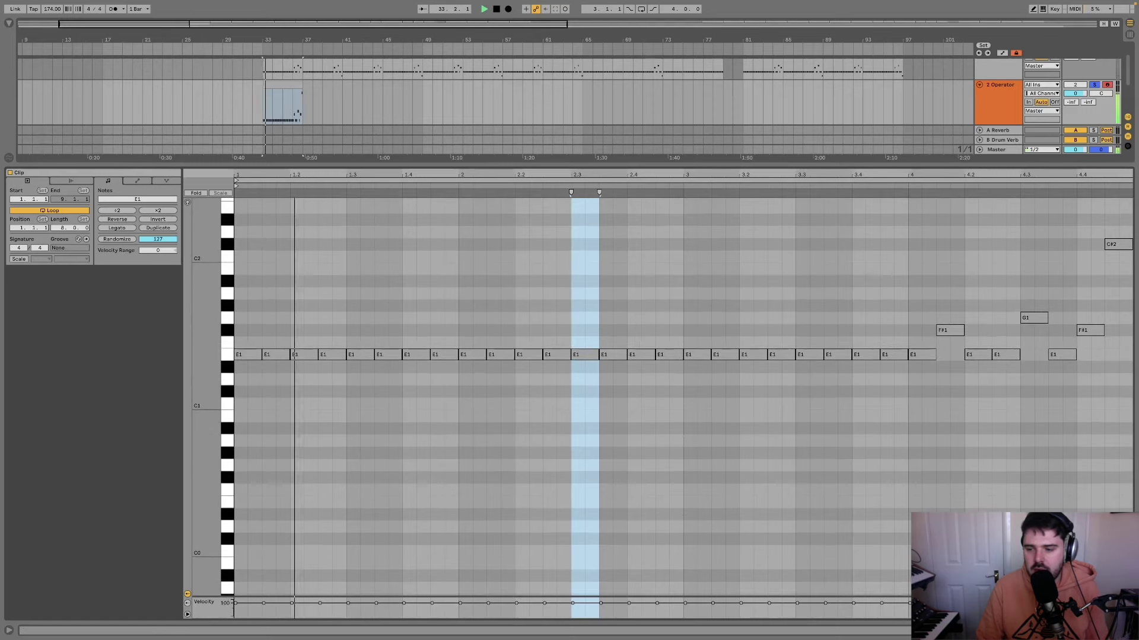
key(shift+Tab)
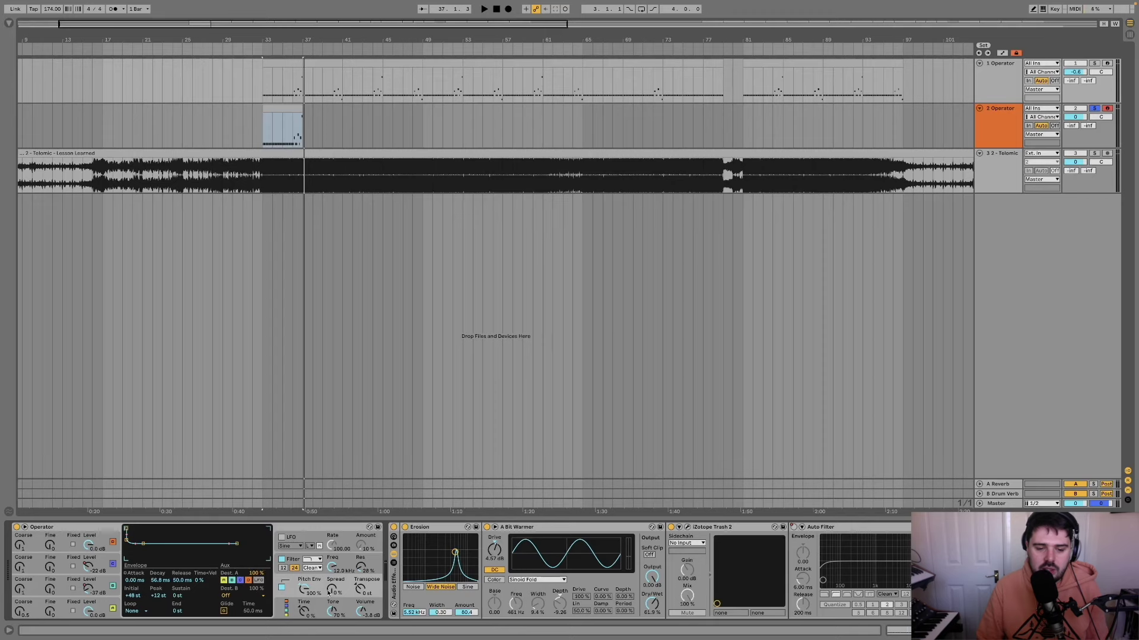
Check the clip envelopes of the original bass clip and of its copy on the new Operator track
double_click(296, 64)
click(137, 181)
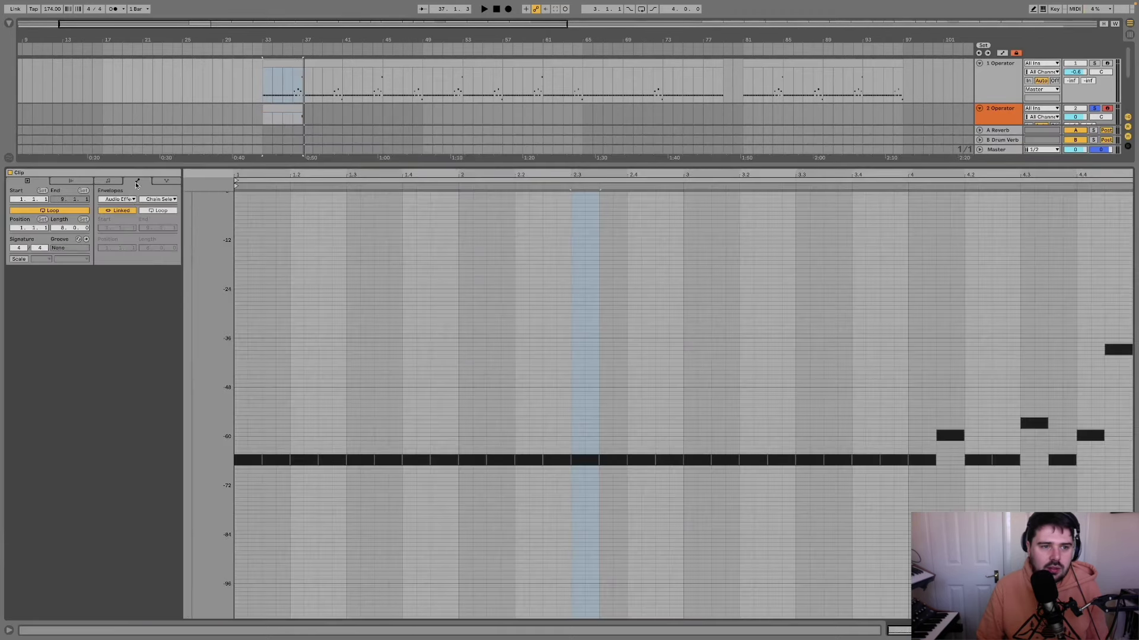
click(127, 200)
click(124, 206)
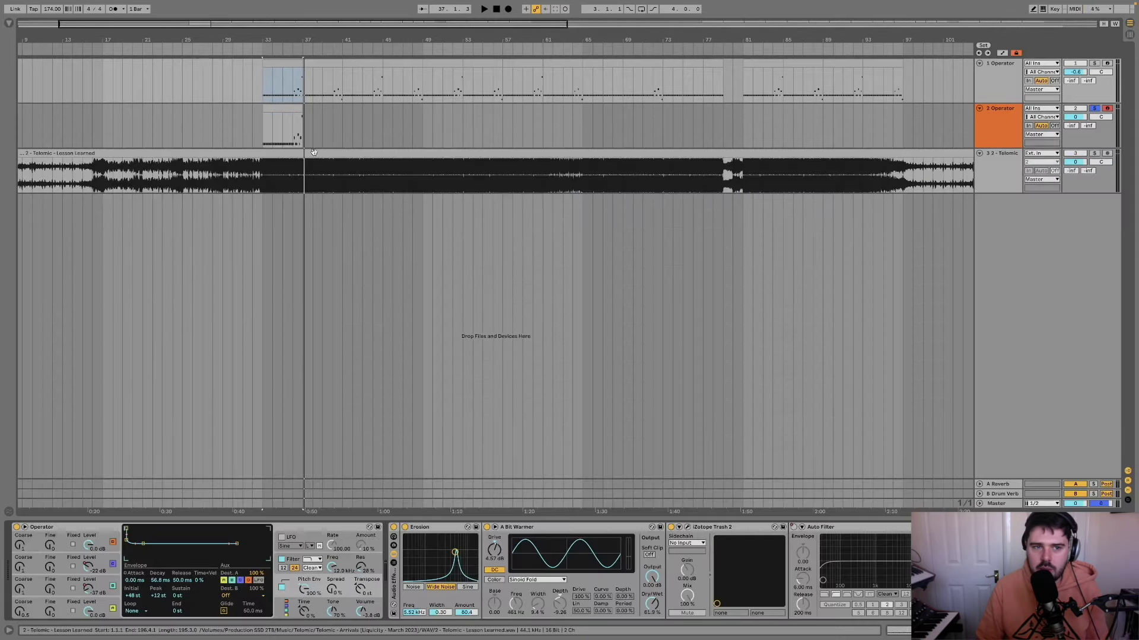
click(278, 107)
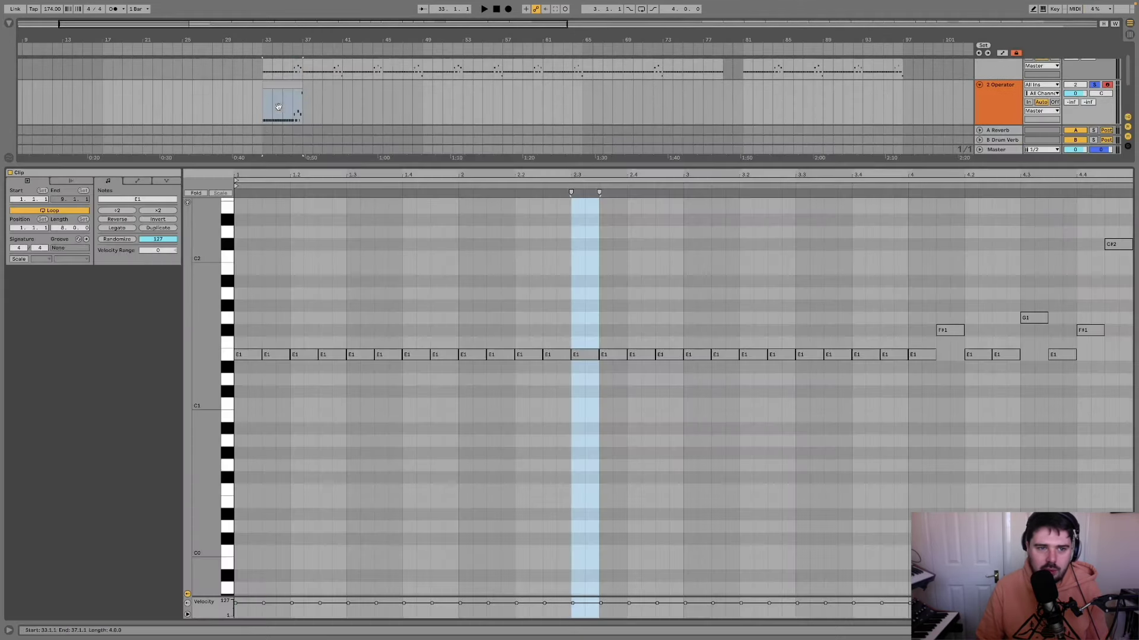
click(135, 181)
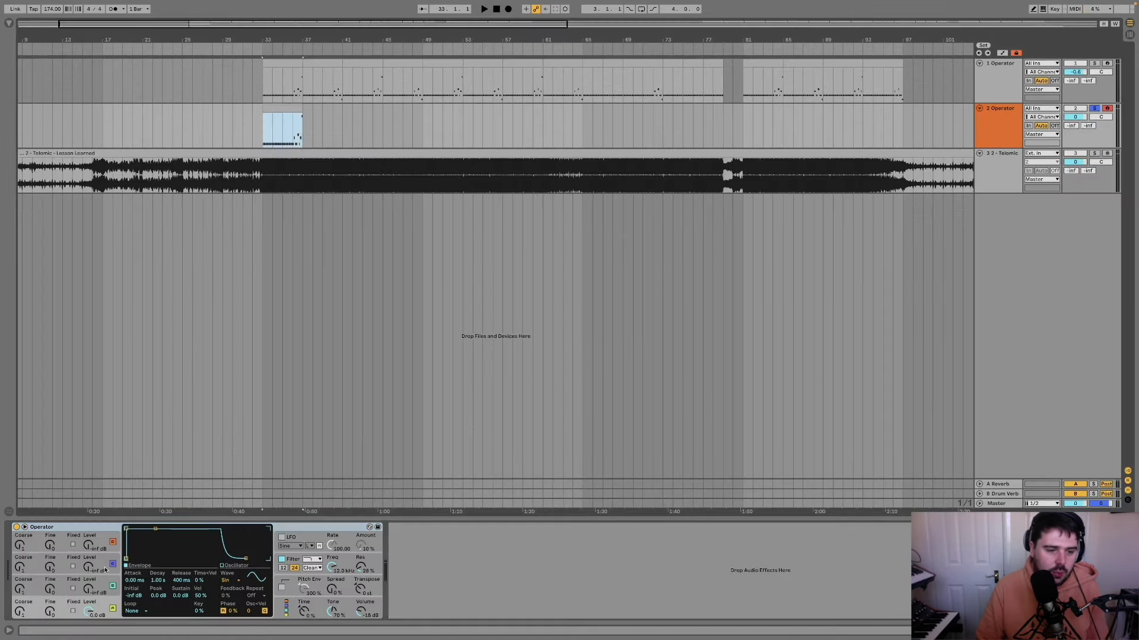
Look through the four oscillators of the new Operator one after another
click(69, 602)
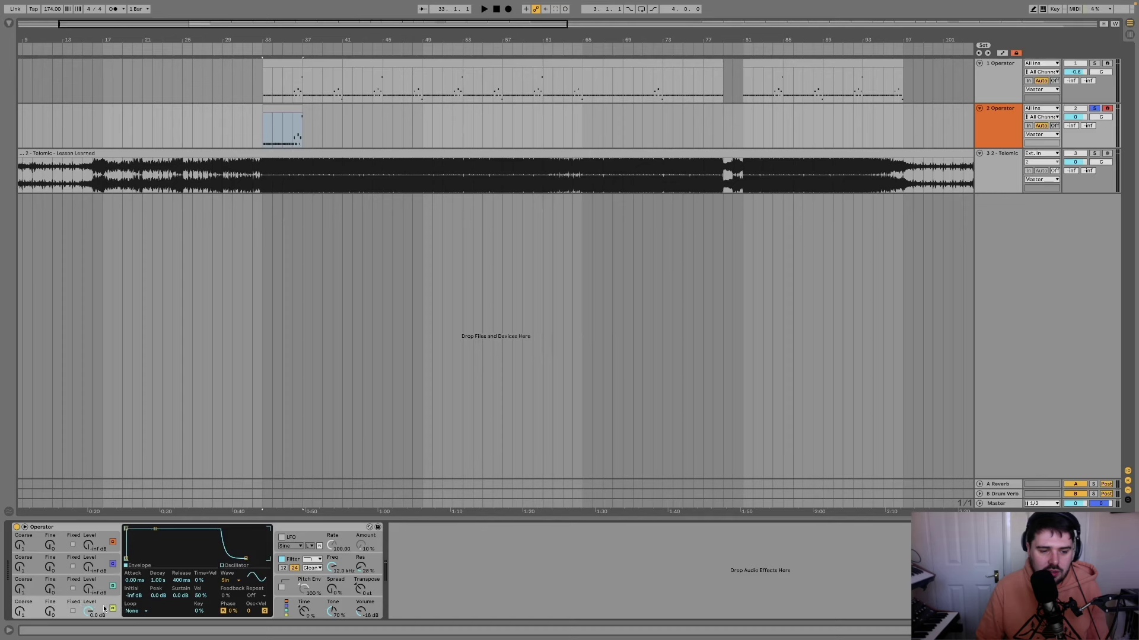
click(76, 584)
click(78, 563)
click(81, 541)
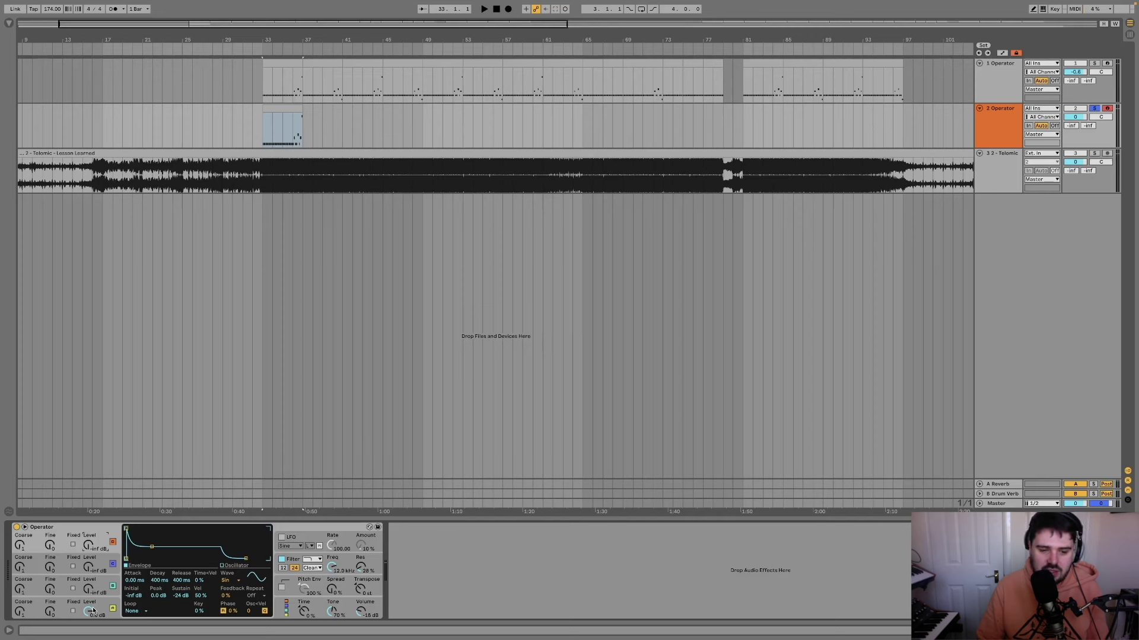
Try Operator's all-parallel algorithm and one mixed algorithm, returning each time to the serial stack of four oscillators
click(287, 611)
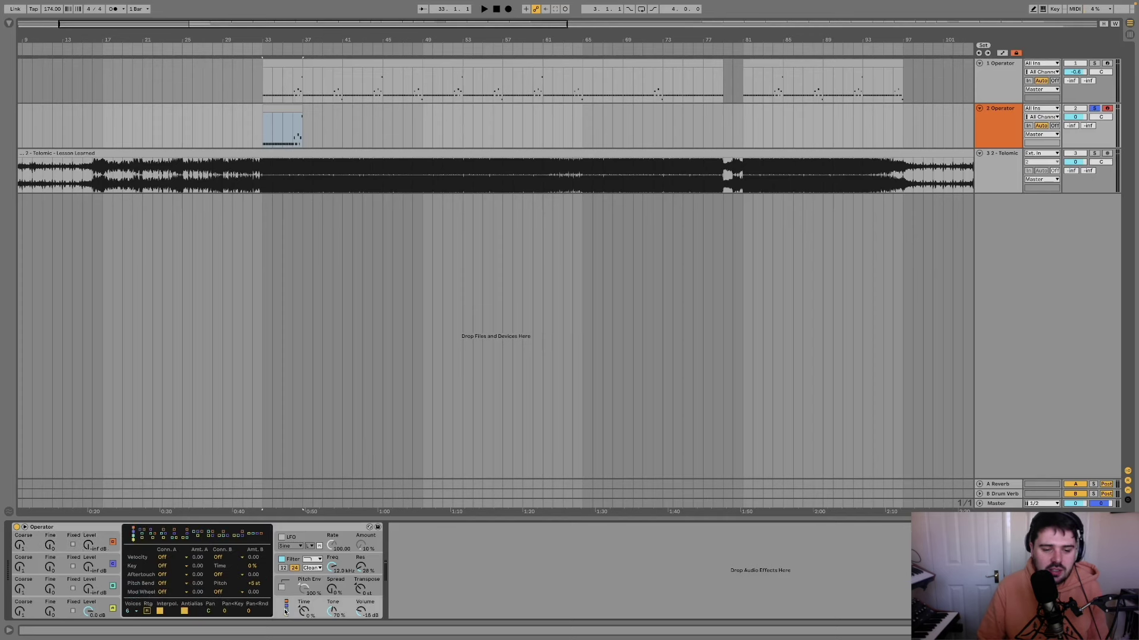
click(250, 536)
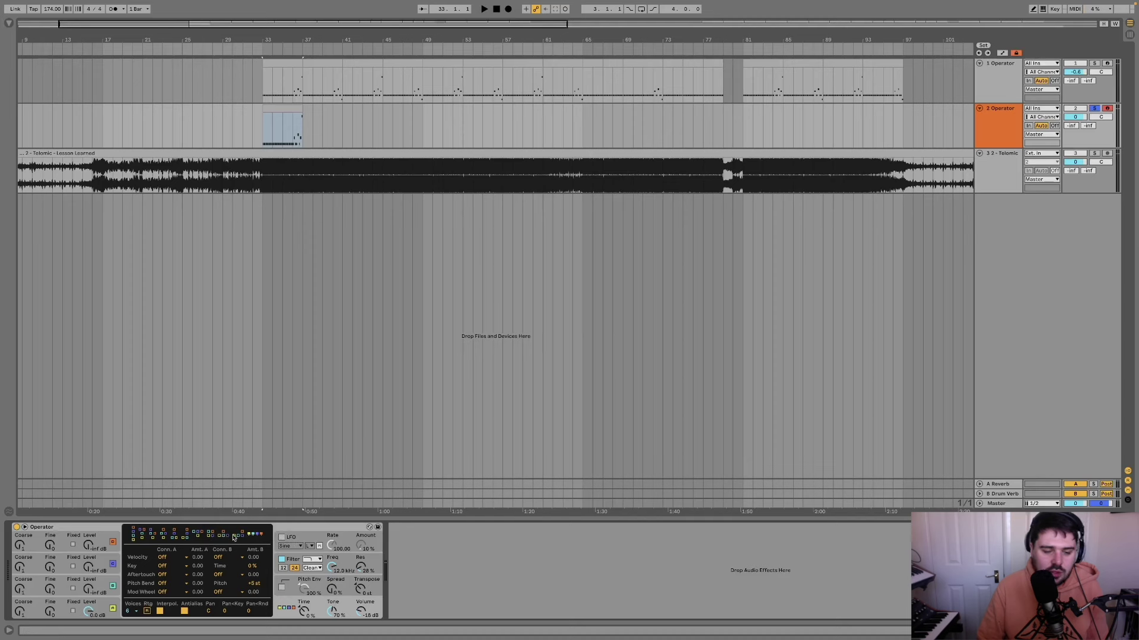
click(134, 537)
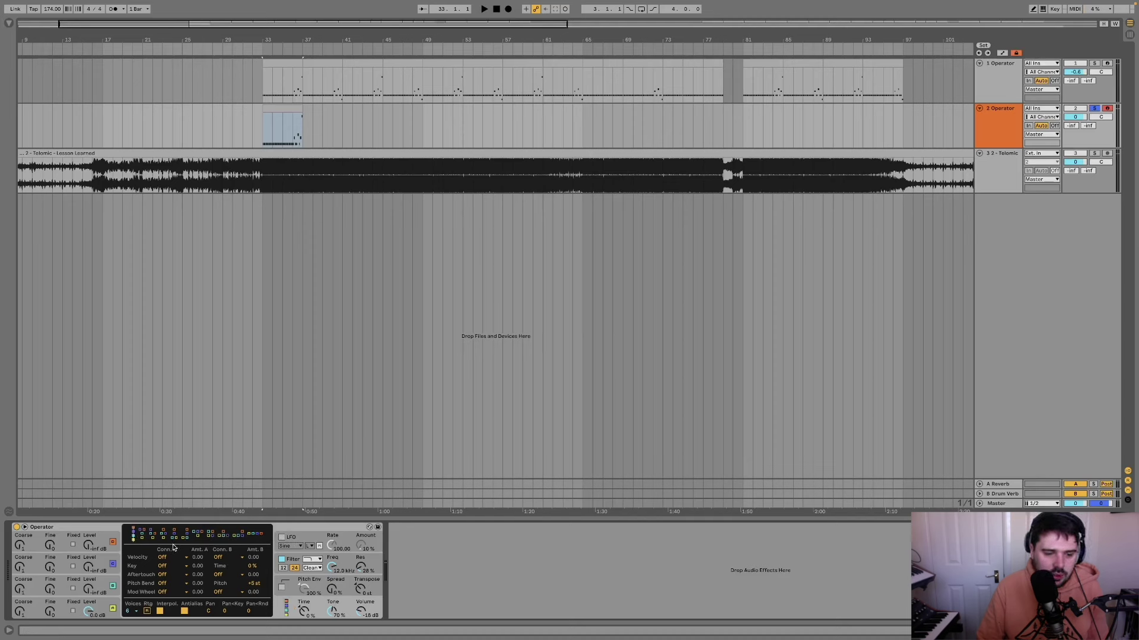
click(196, 538)
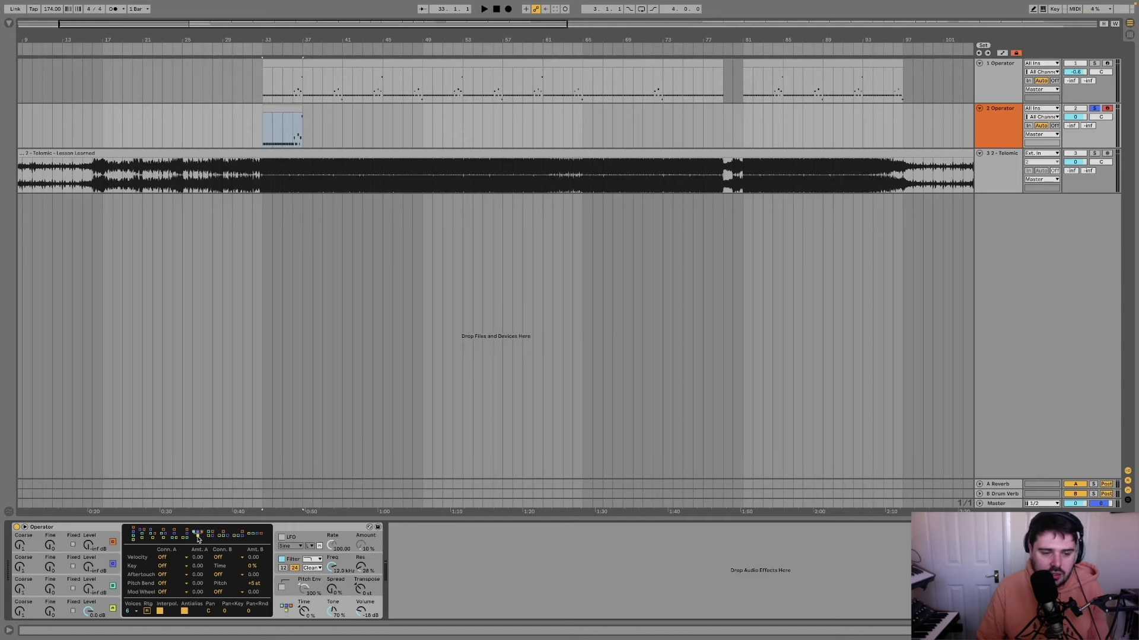
click(133, 536)
Set oscillator A's coarse tuning to 0.5 on the new Operator and play the copied clip from bar 33
click(101, 561)
click(102, 589)
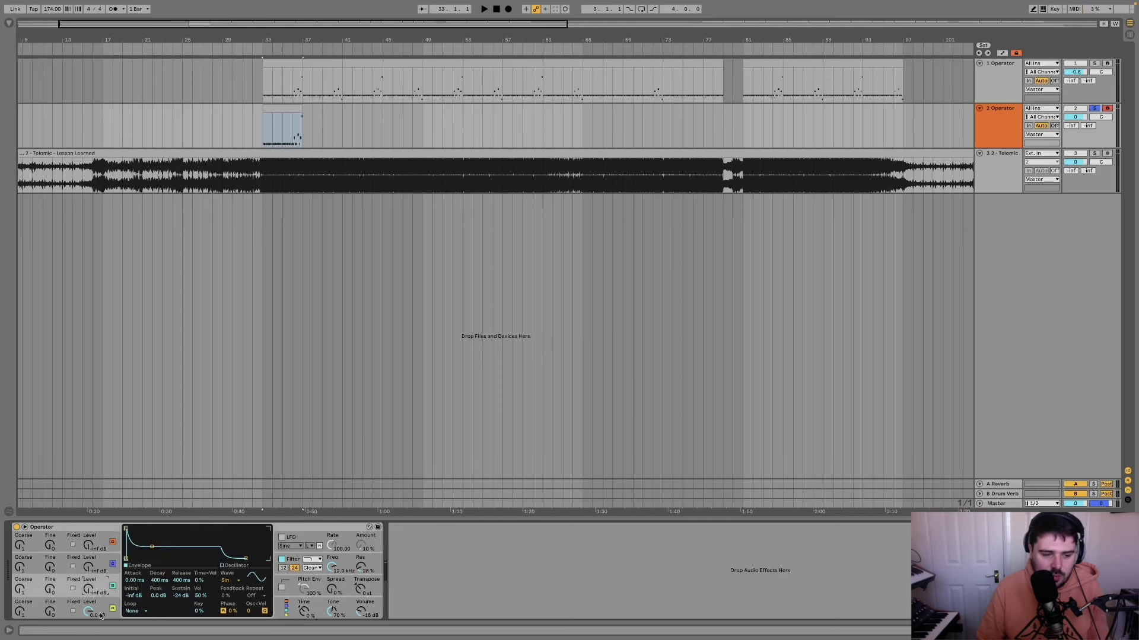
click(101, 610)
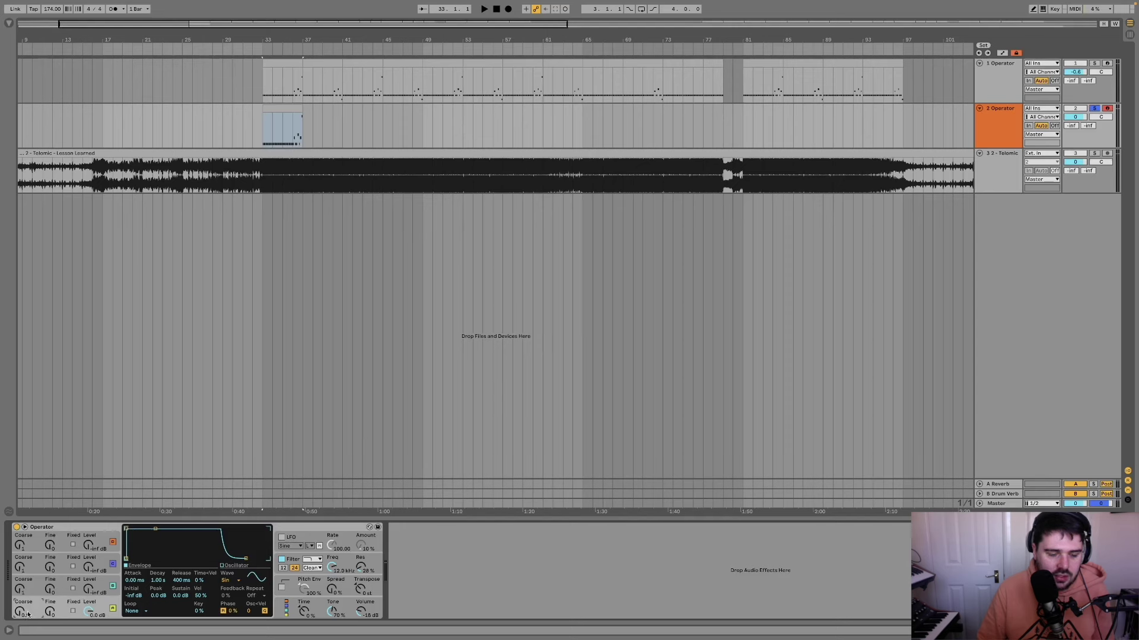
click(277, 110)
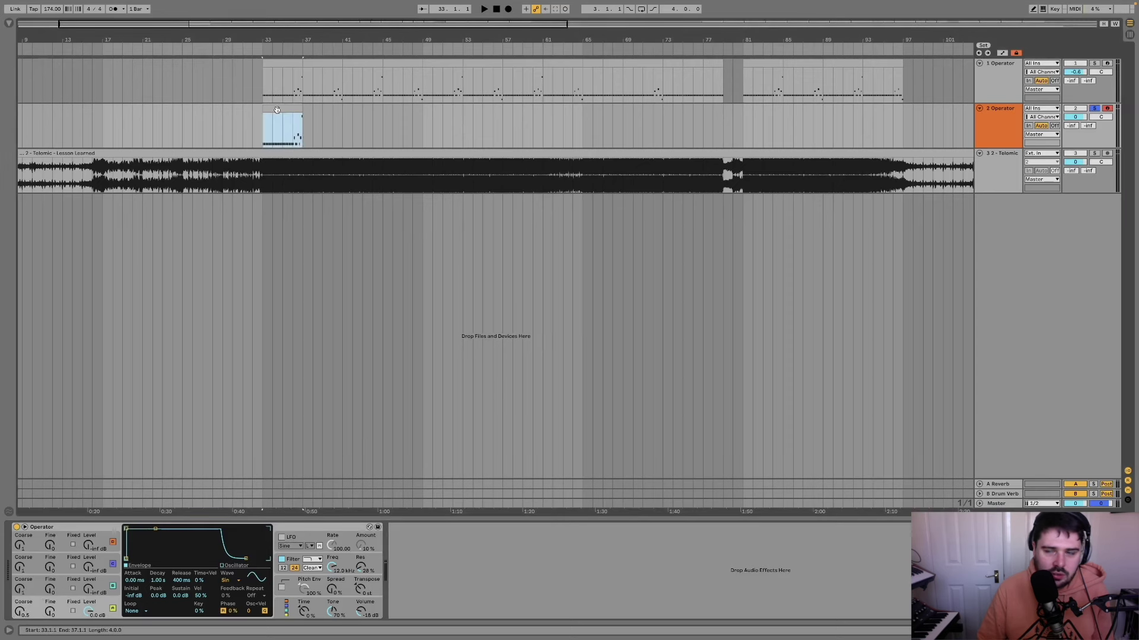
key(space)
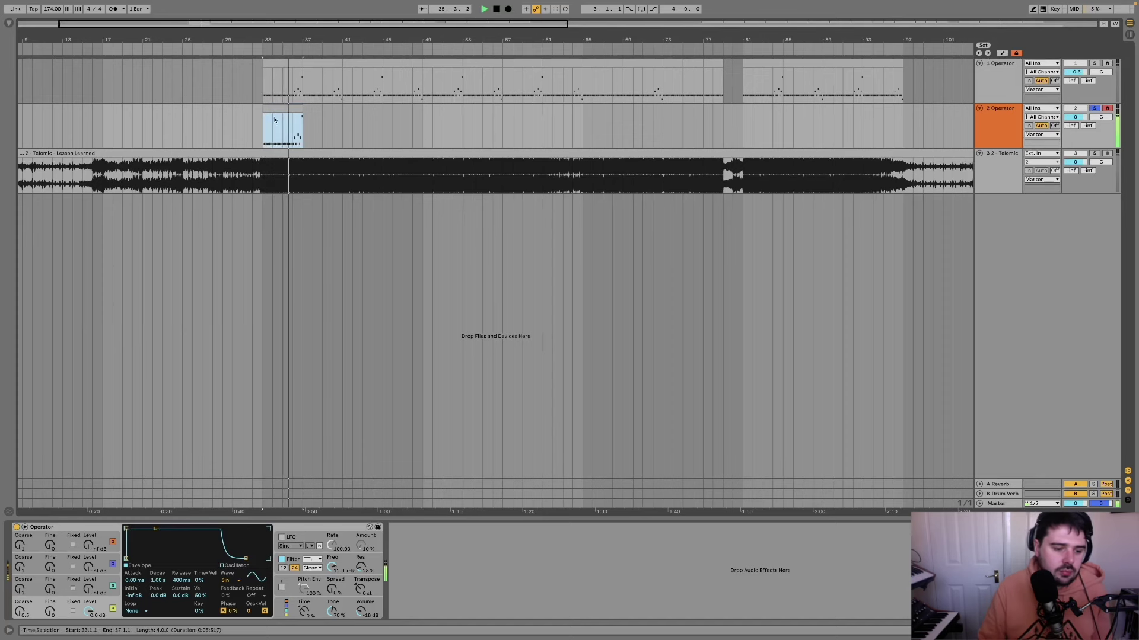
Set oscillator B's level to -37 dB and oscillator C's to -22 dB, and play the clip
click(89, 591)
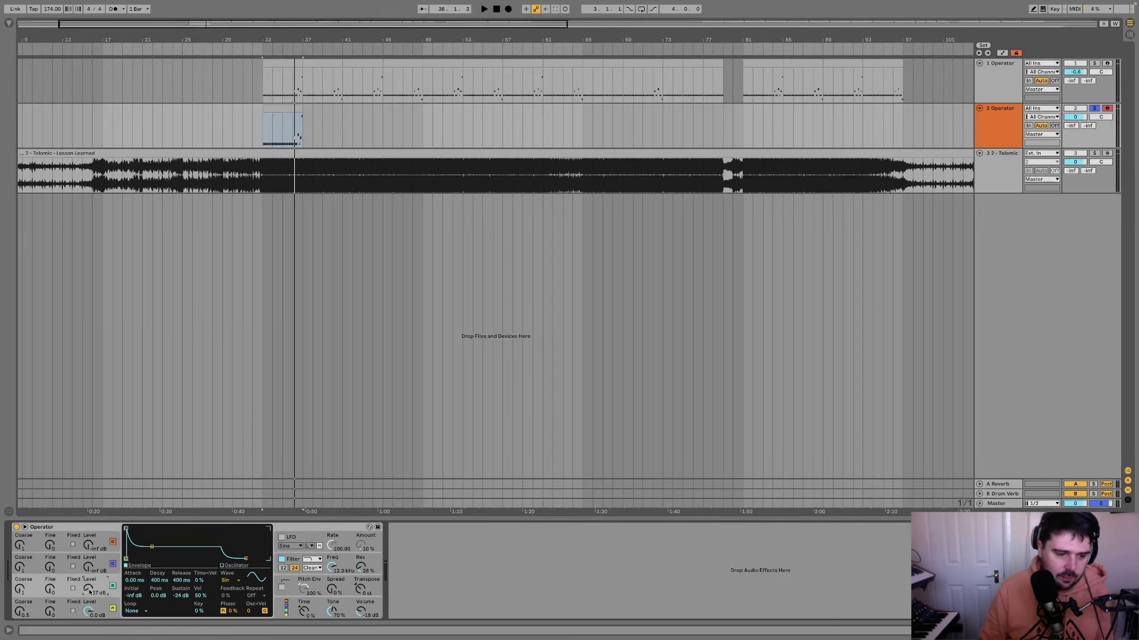
click(93, 569)
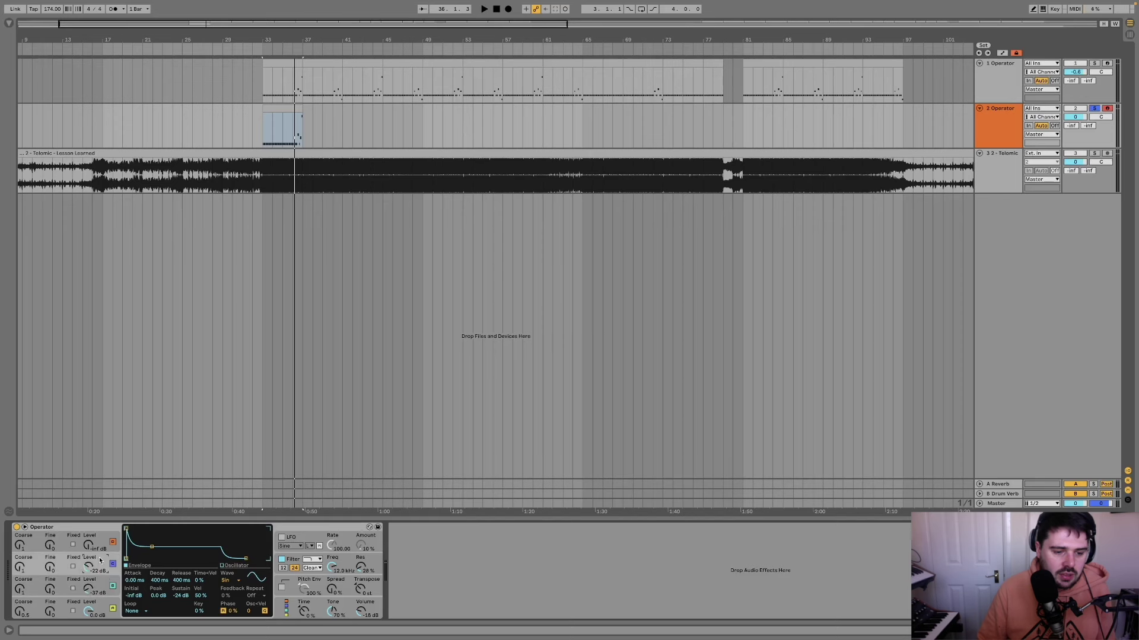
click(101, 590)
click(99, 603)
key(space)
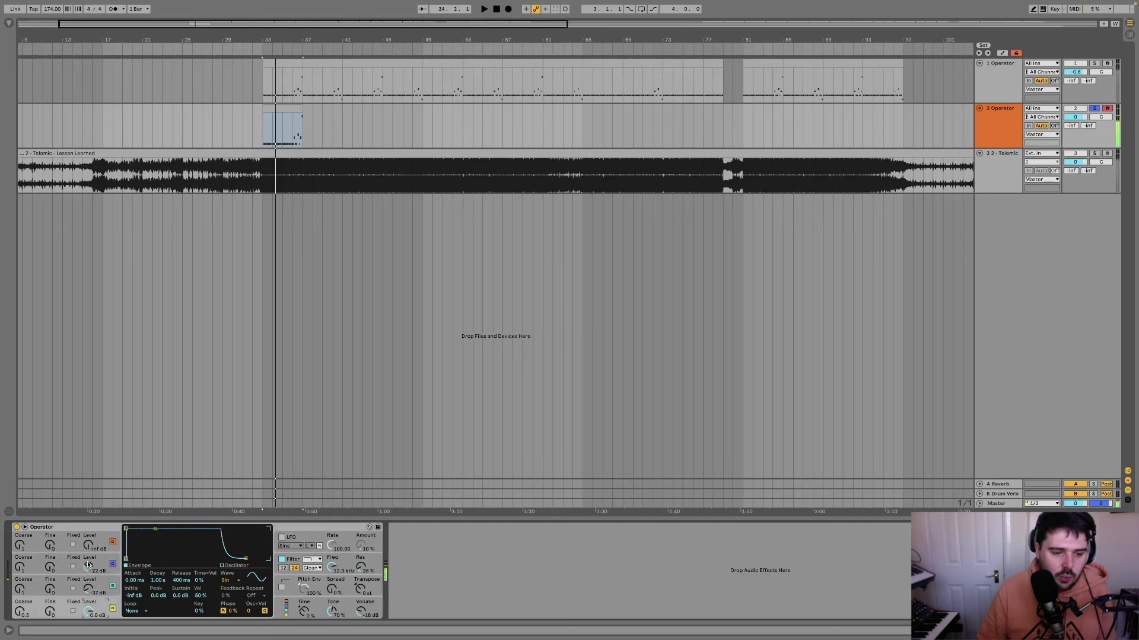
Show the Osc-C Level automation on the original Operator track and play it soloed from bar 50
click(877, 97)
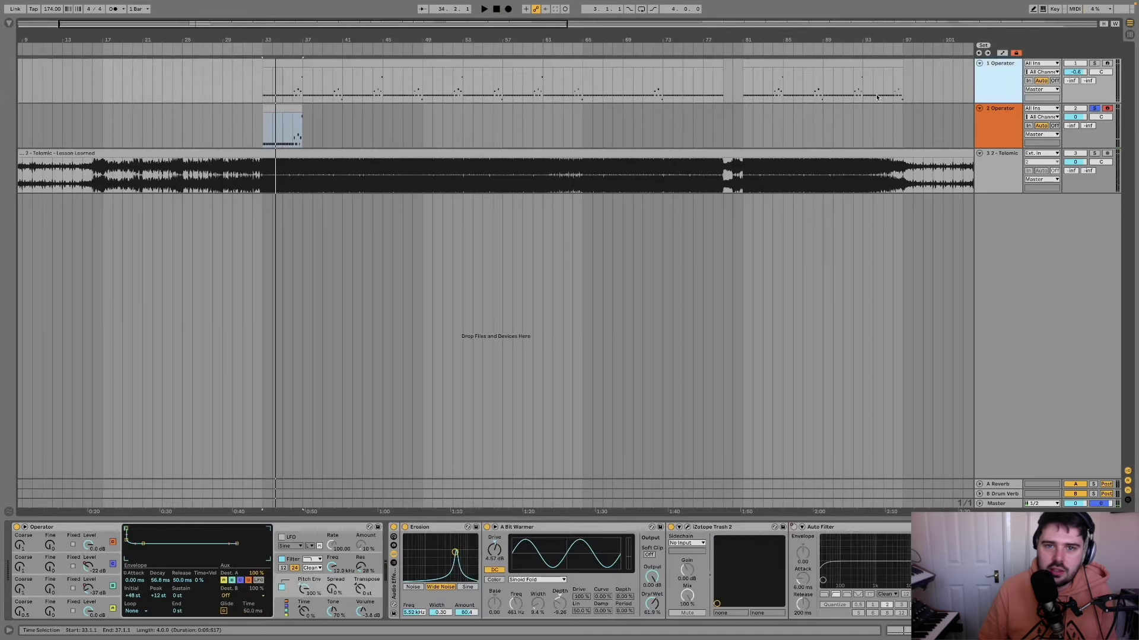
right_click(88, 589)
click(128, 574)
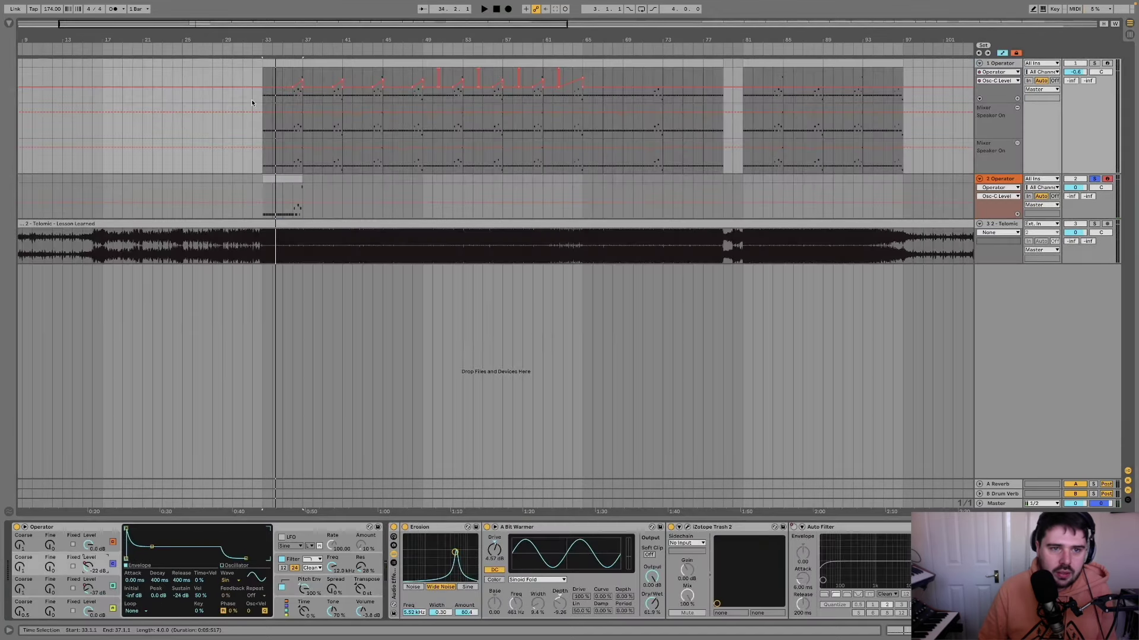
click(597, 77)
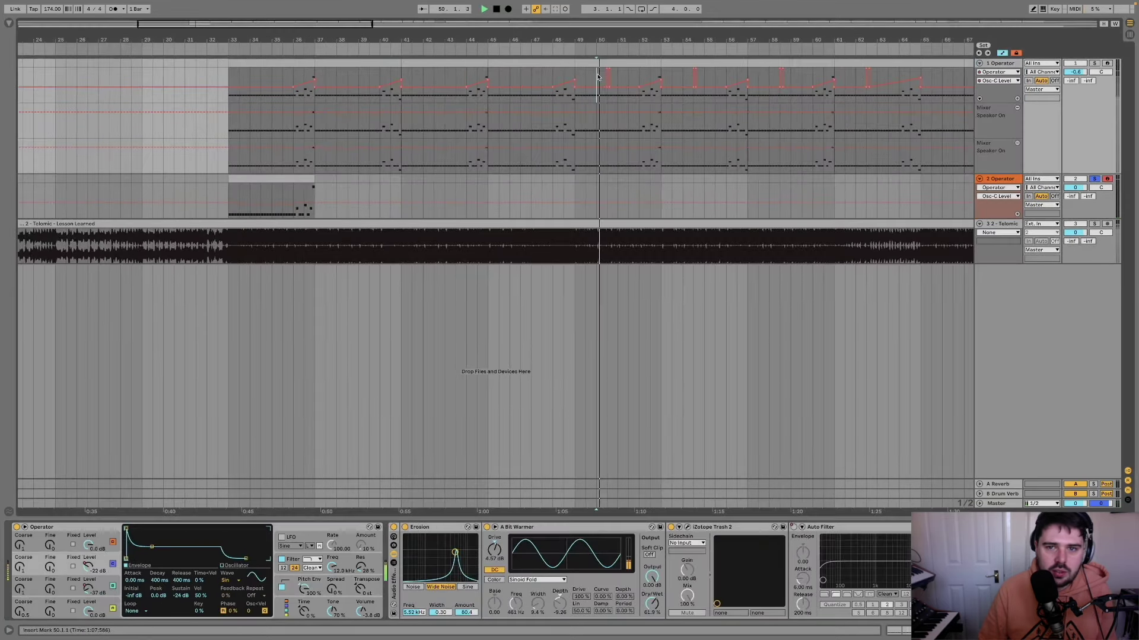
key(space)
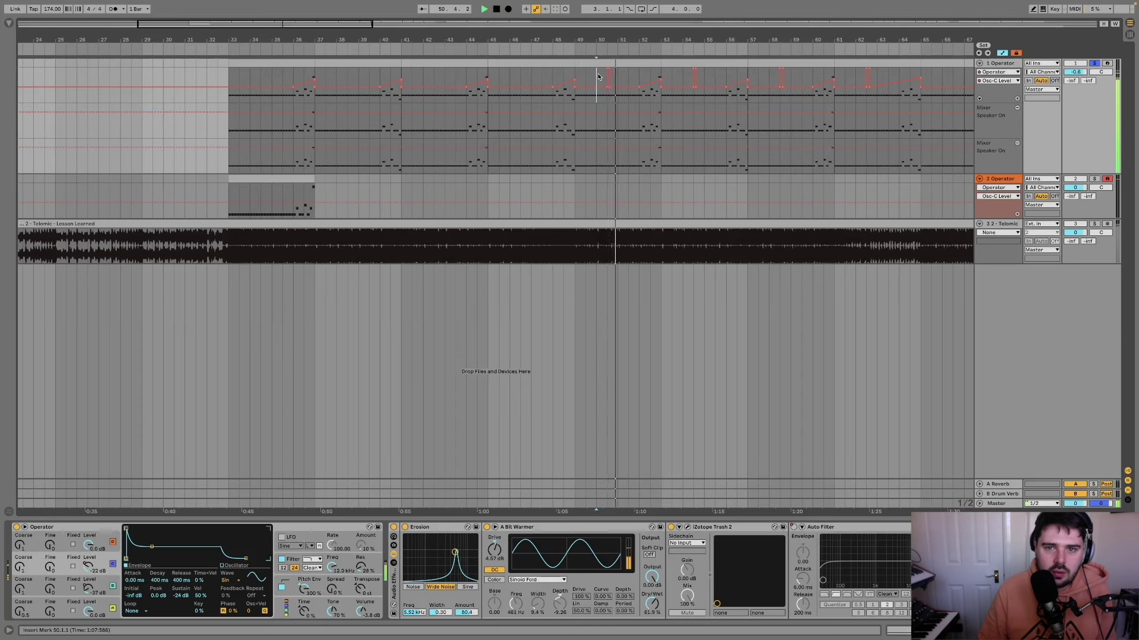
key(space)
Show the Osc-B Level automation on the original Operator track and play it from around bar 49
right_click(88, 567)
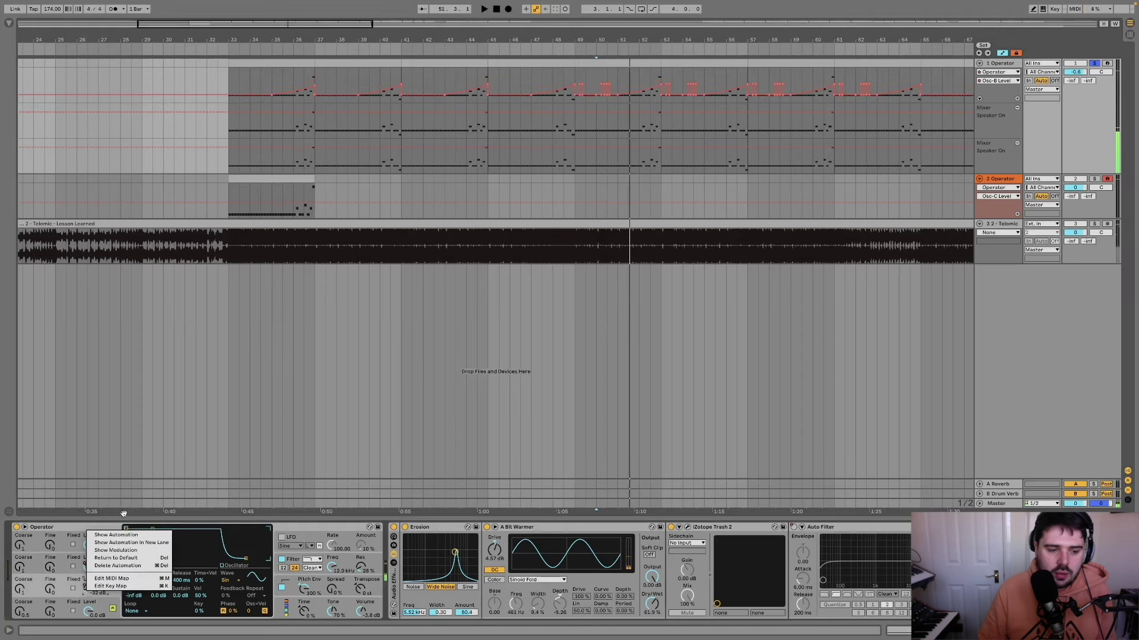
click(118, 536)
click(586, 105)
key(space)
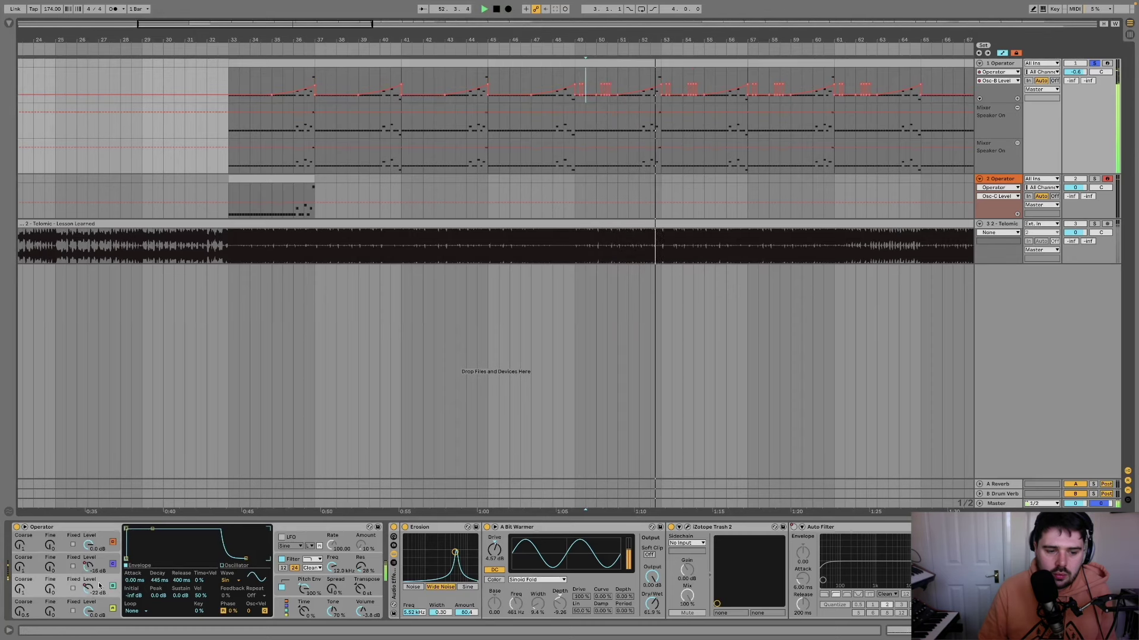
key(space)
Set oscillator A's decay to 1.15 s, release to 345 ms and sustain to -inf dB on the new Operator, and play the soloed clip
click(993, 180)
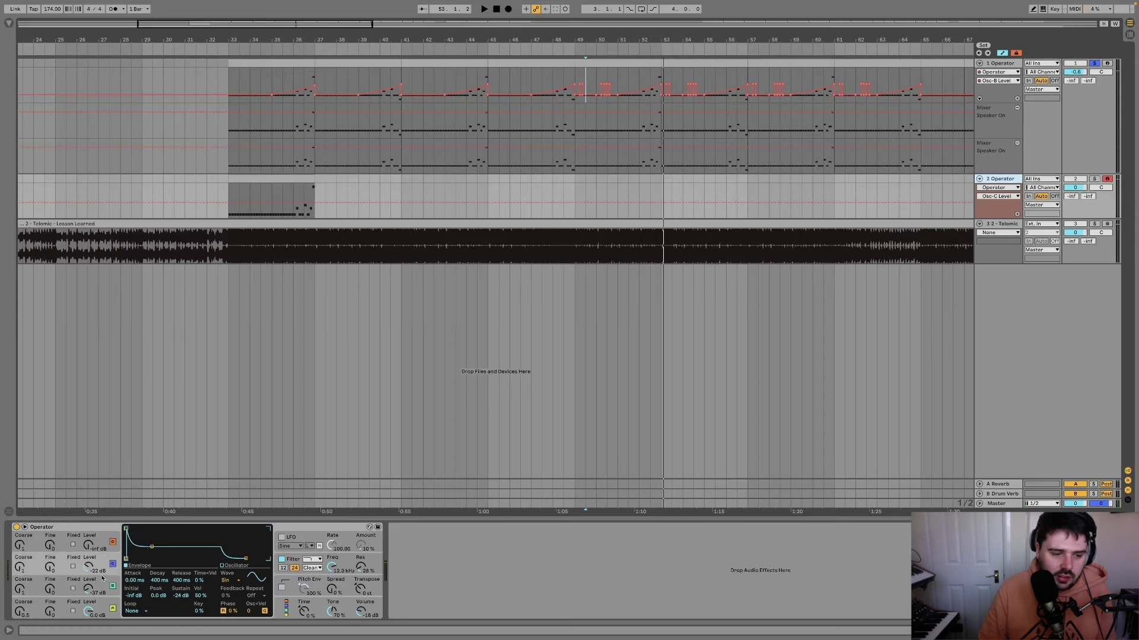
click(68, 603)
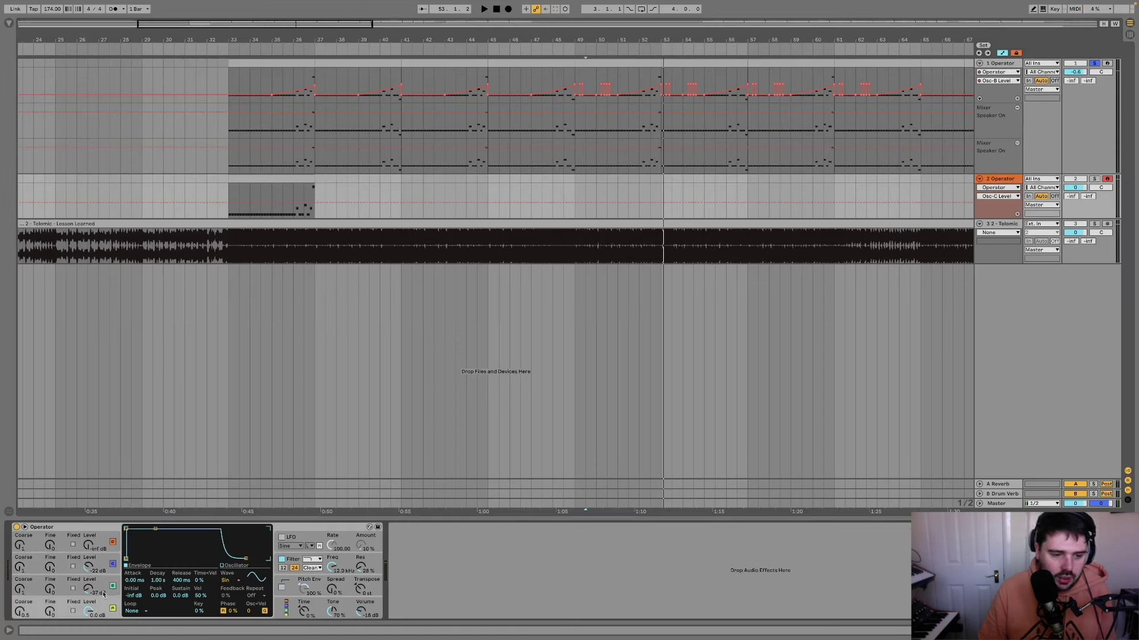
drag(184, 582, 181, 616)
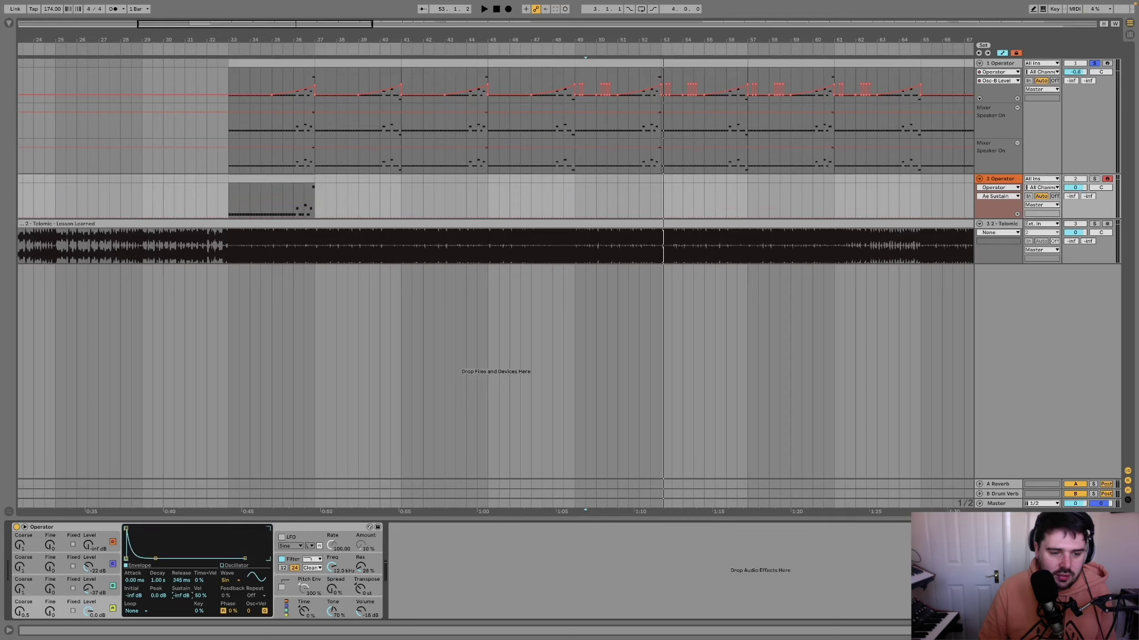
click(158, 581)
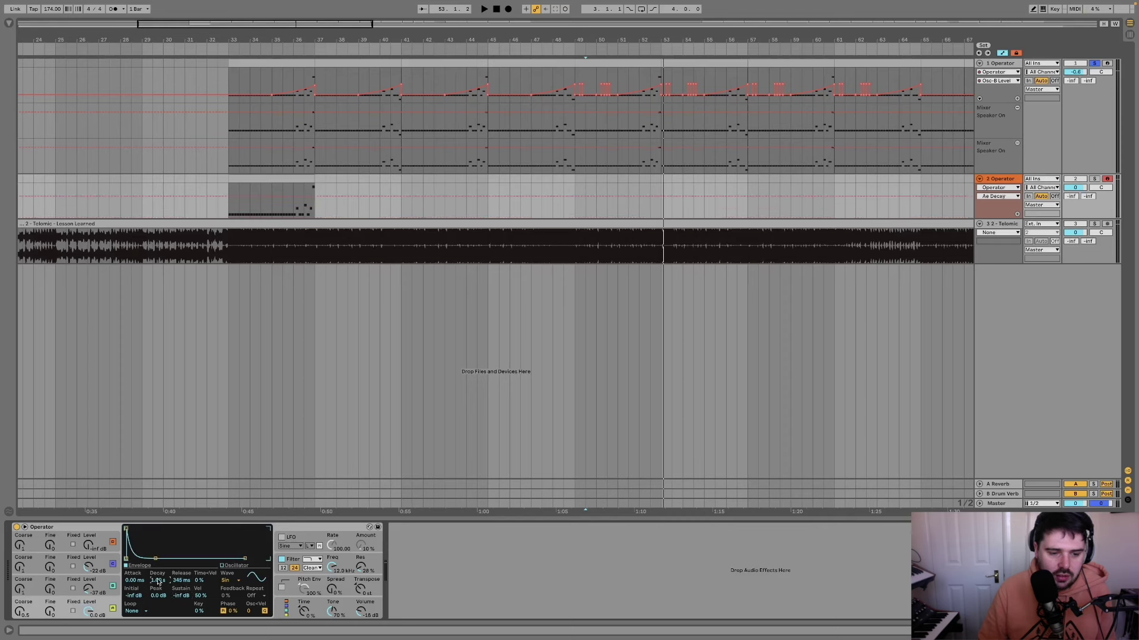
key(space)
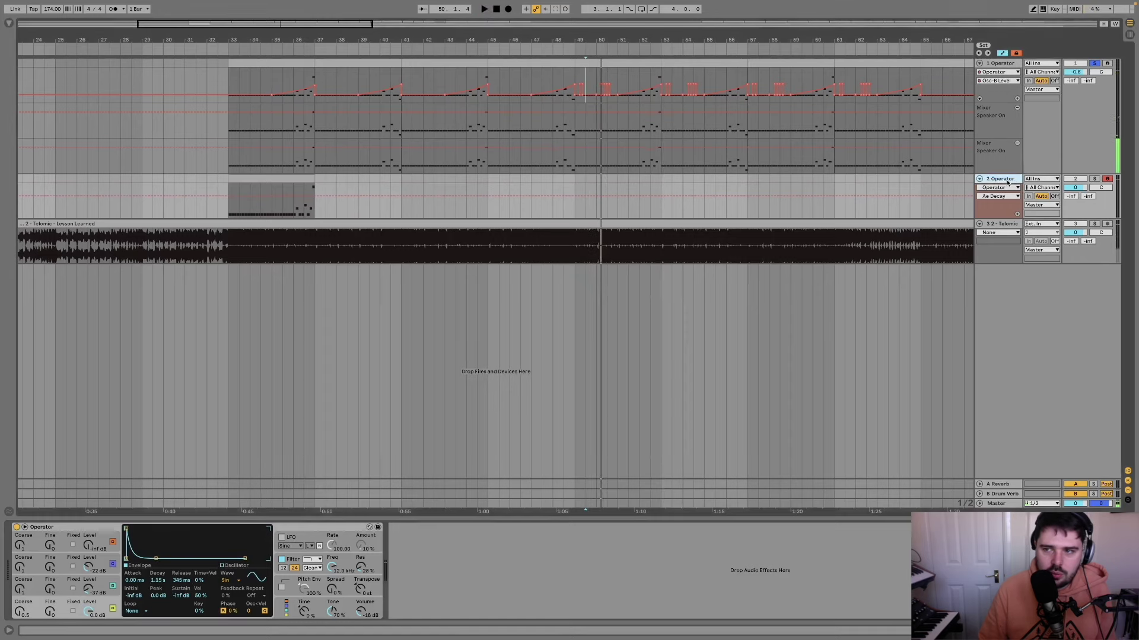
click(284, 178)
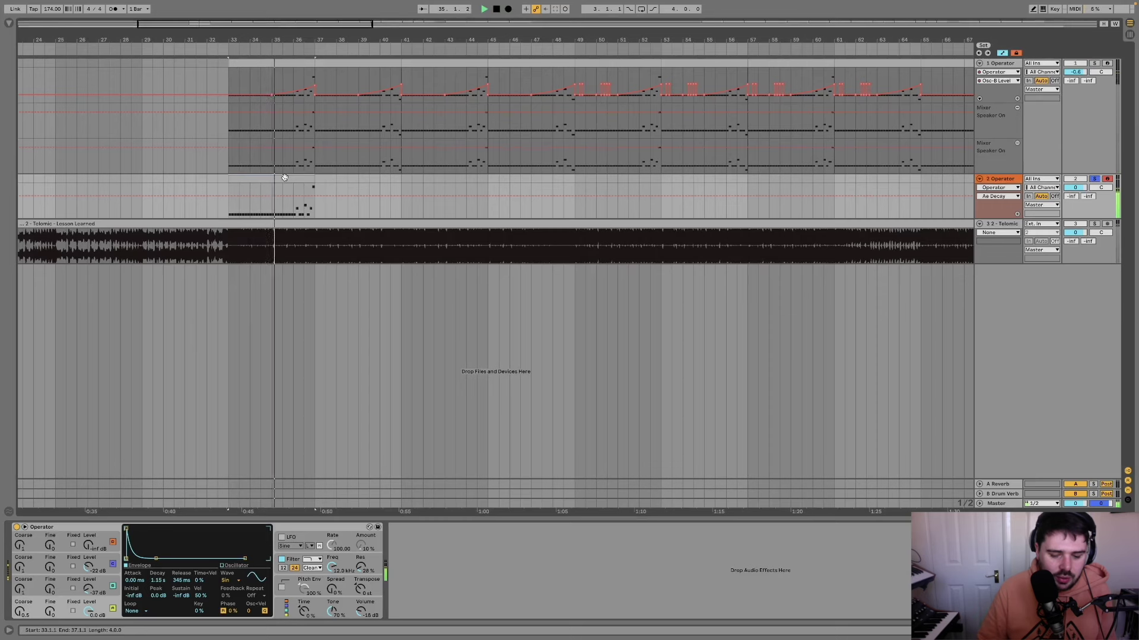
key(space)
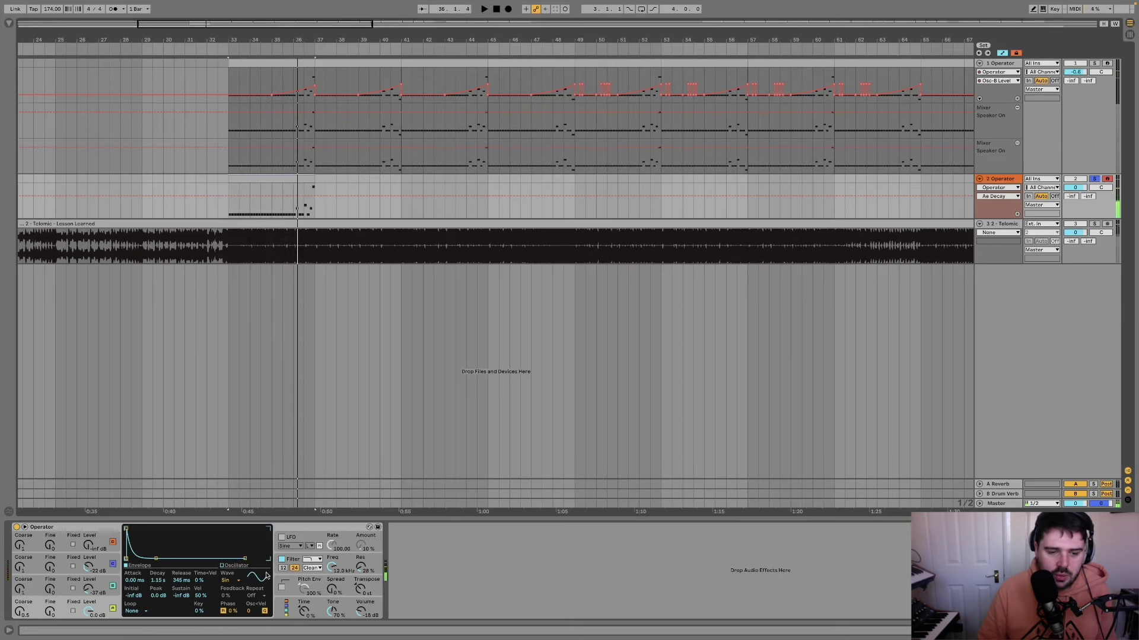
Enable the pitch envelope on the new Operator and display the original Operator's pitch envelope settings for reference
click(61, 583)
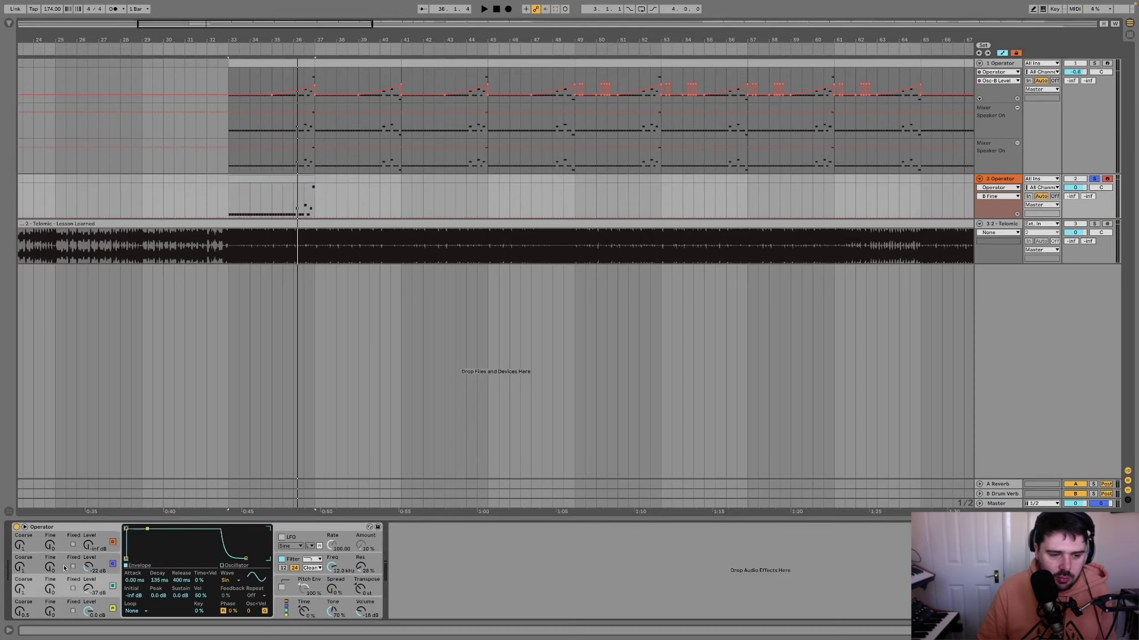
click(65, 558)
click(66, 600)
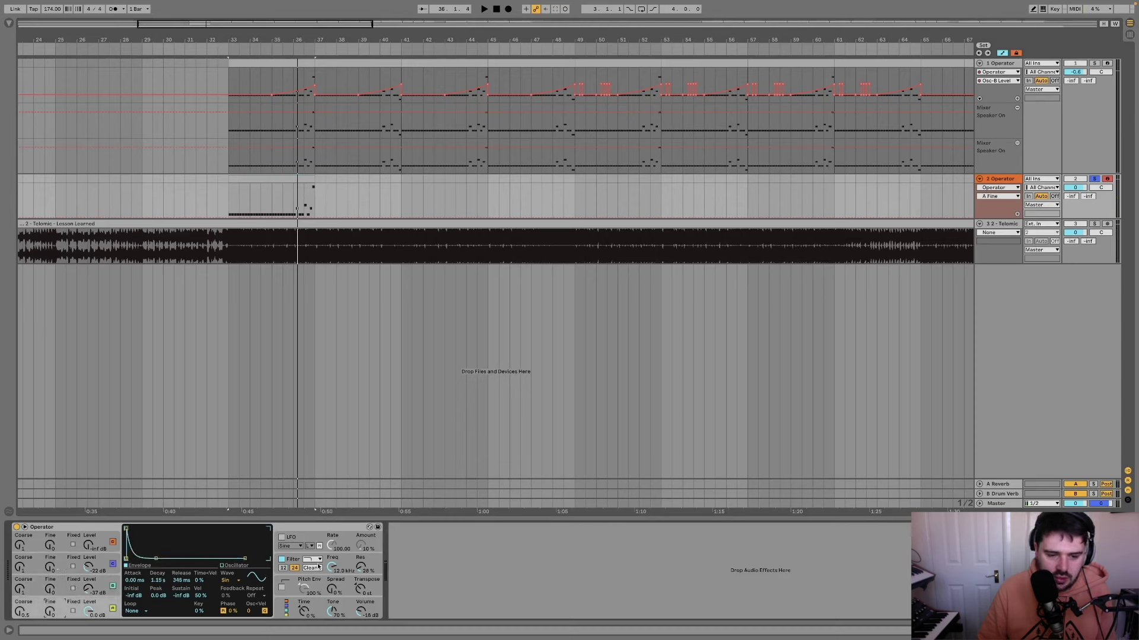
click(282, 588)
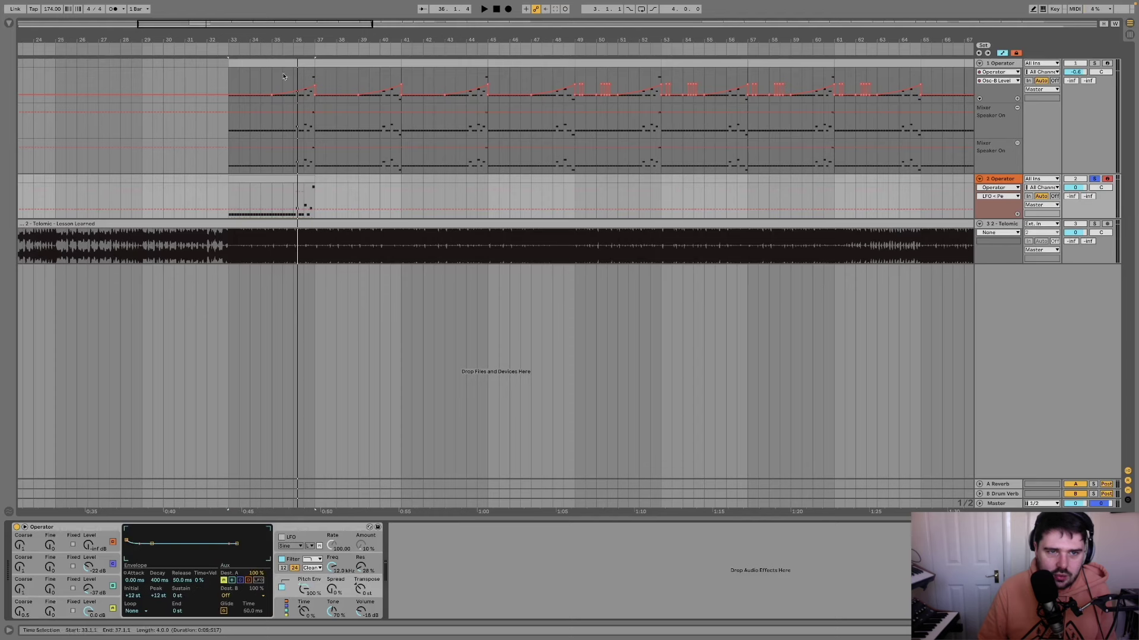
click(272, 83)
click(293, 579)
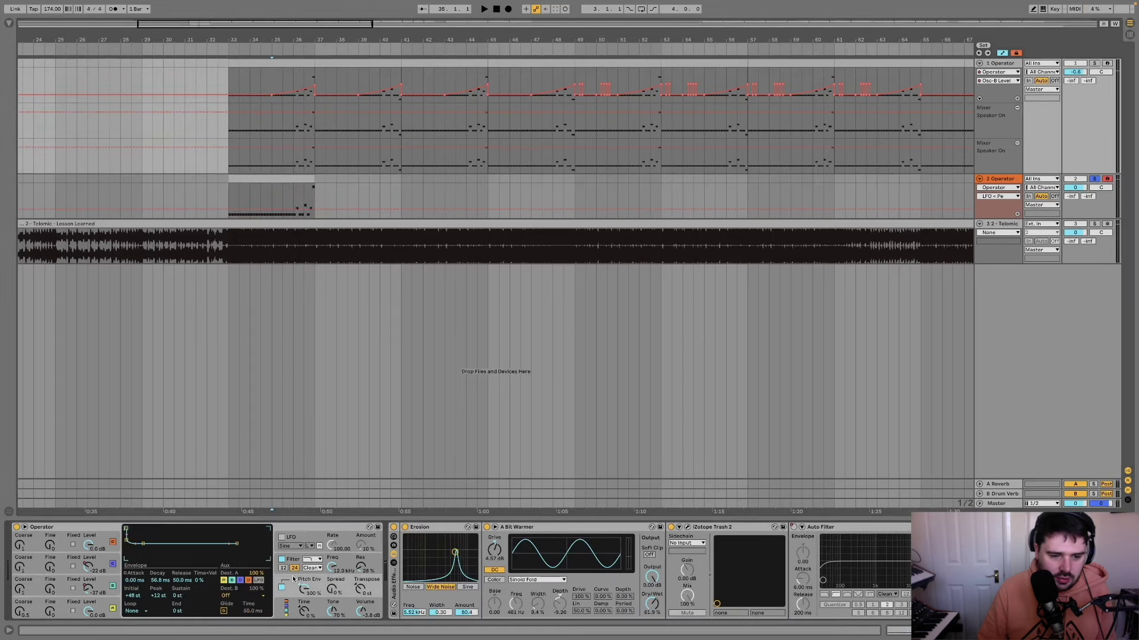
Enable all pitch envelope destinations on the new Operator and set the envelope's initial level to +48 st while playing the clip
click(260, 187)
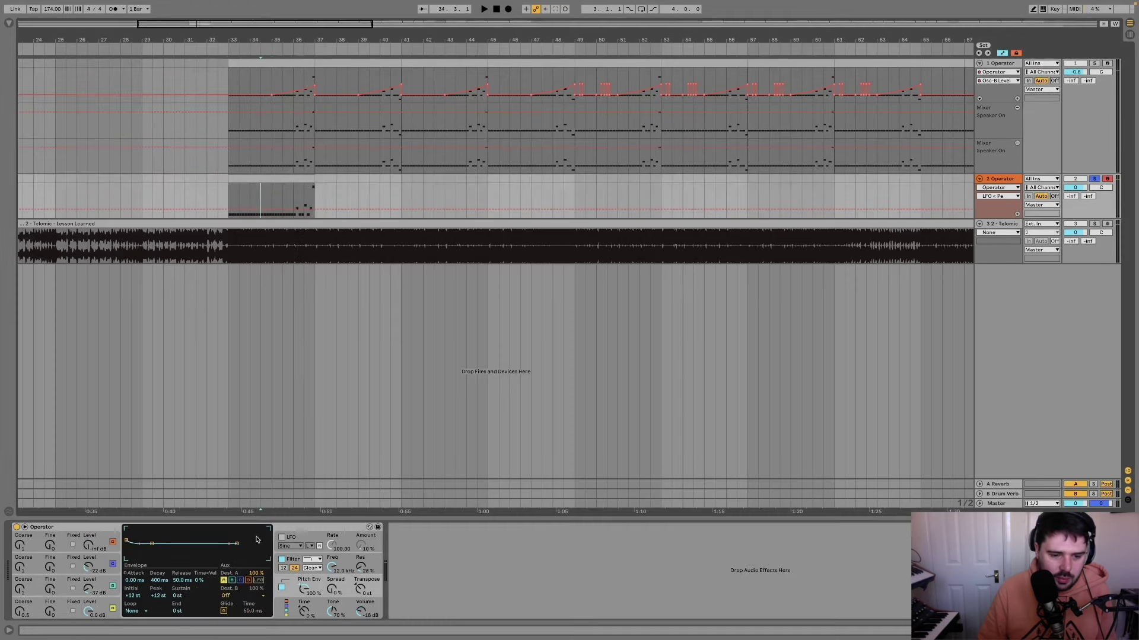
click(240, 580)
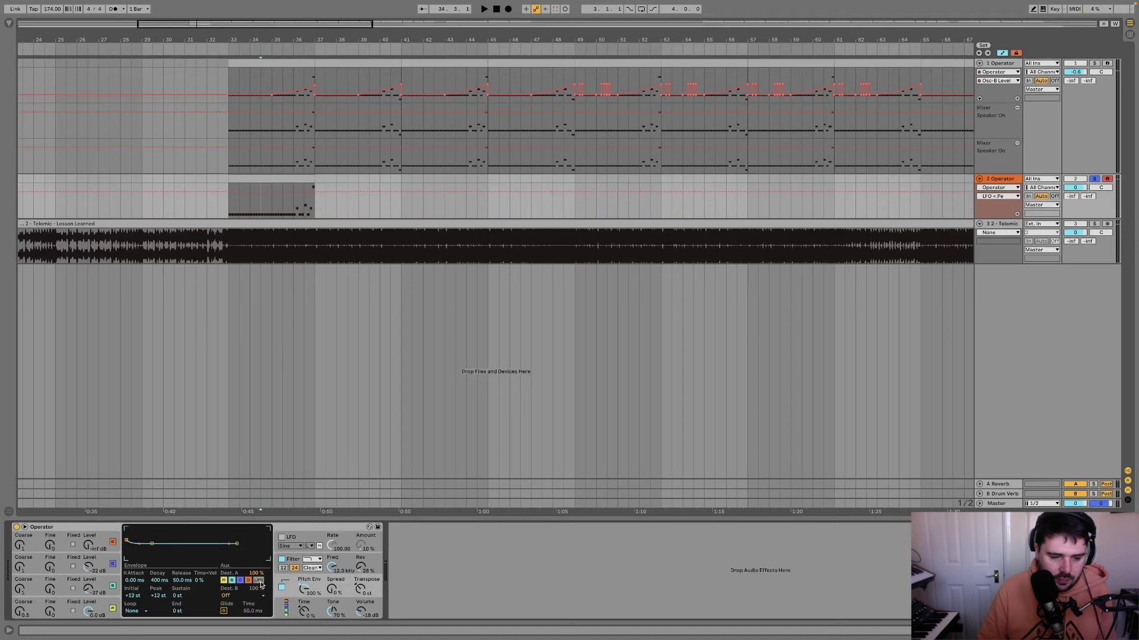
key(space)
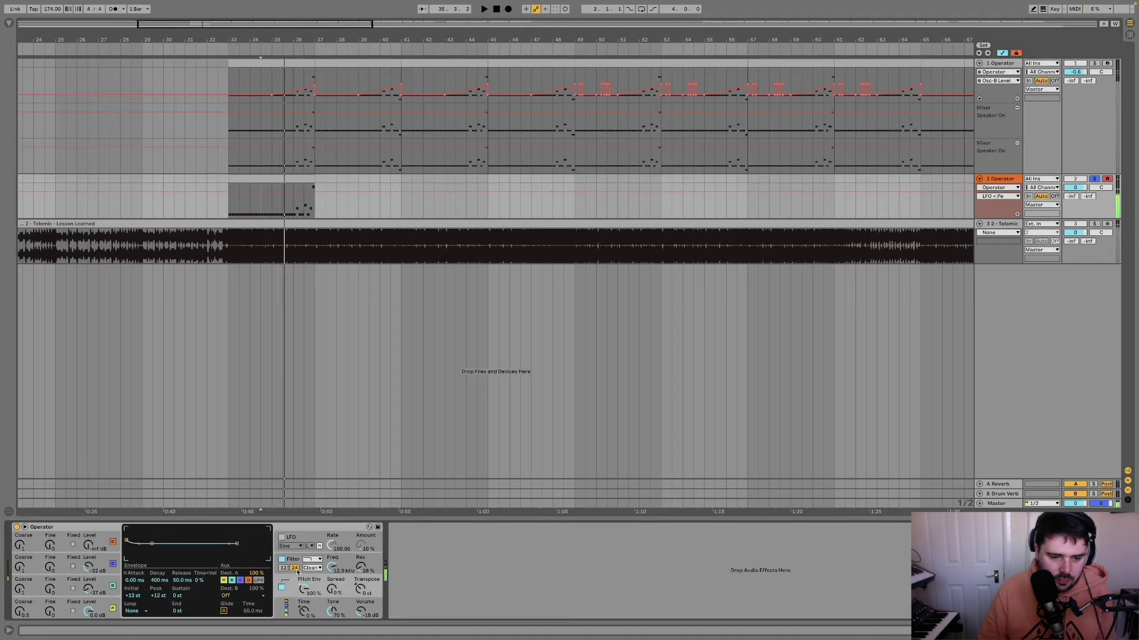
click(297, 572)
click(320, 579)
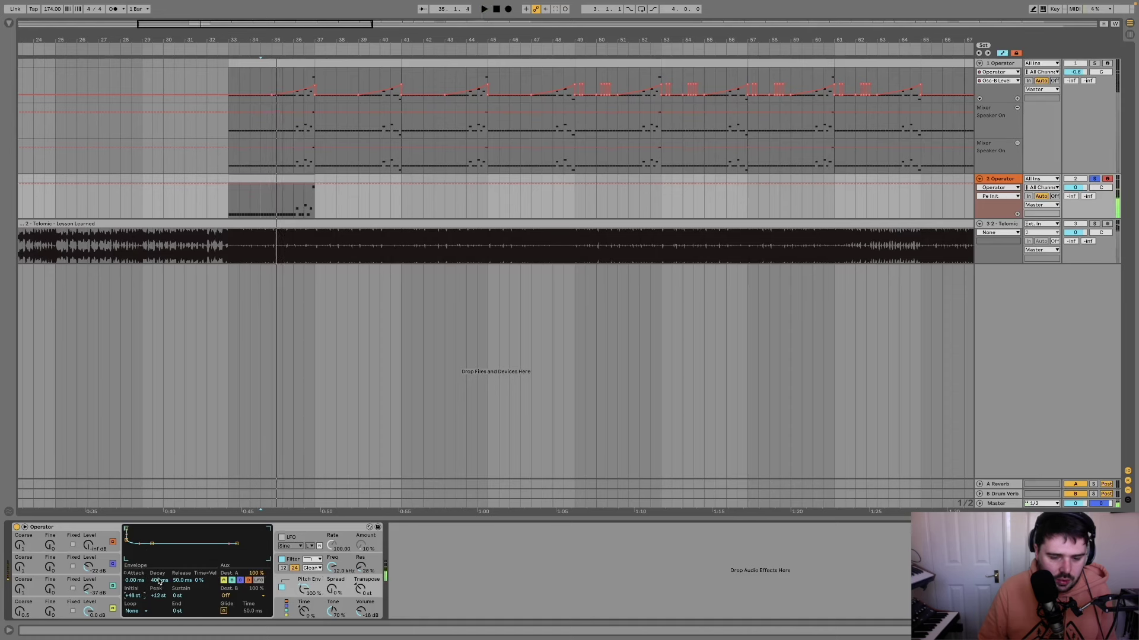
Set the pitch envelope's decay to 56.8 ms and compare the clip with the envelope off and on
drag(159, 580, 158, 582)
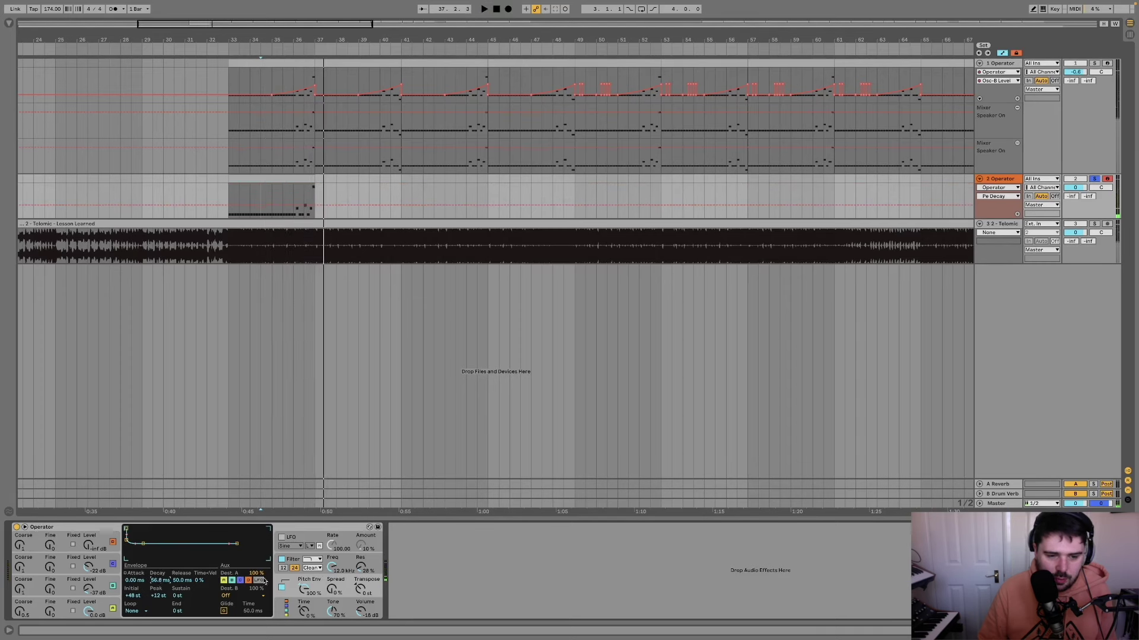
click(282, 587)
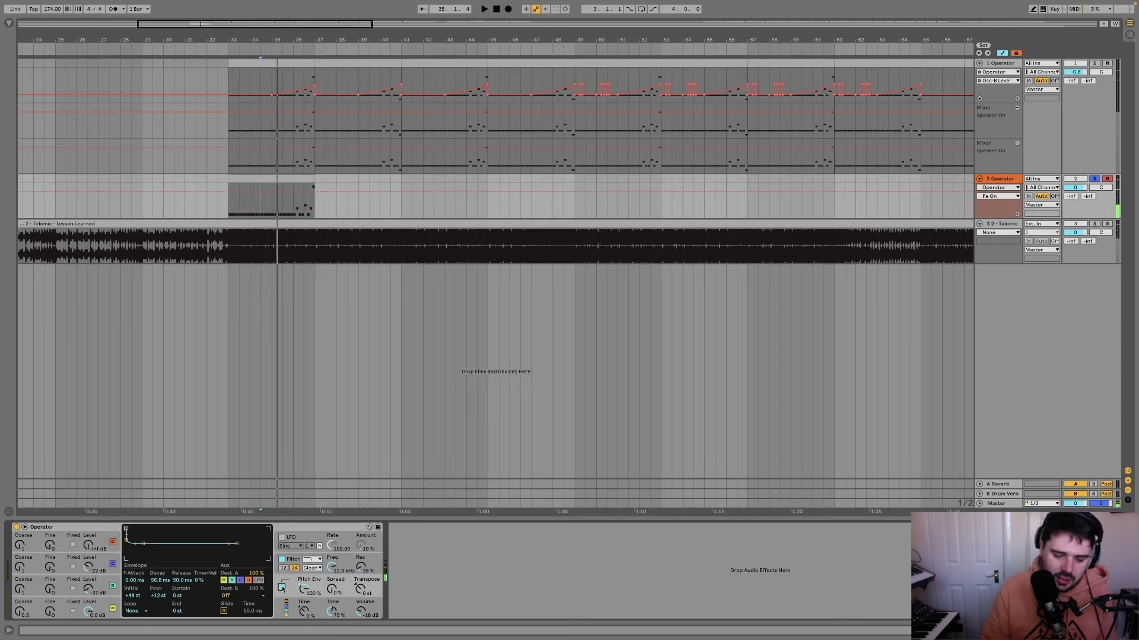
key(space)
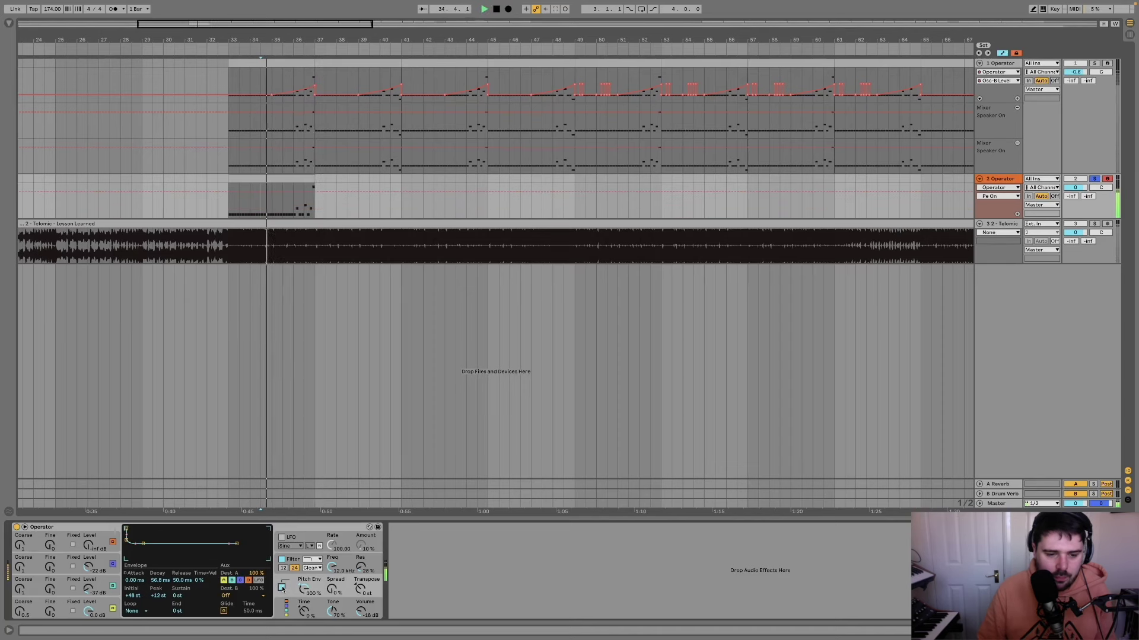
Set the new Operator's overall volume to -6 dB and play the clip
drag(360, 611, 362, 605)
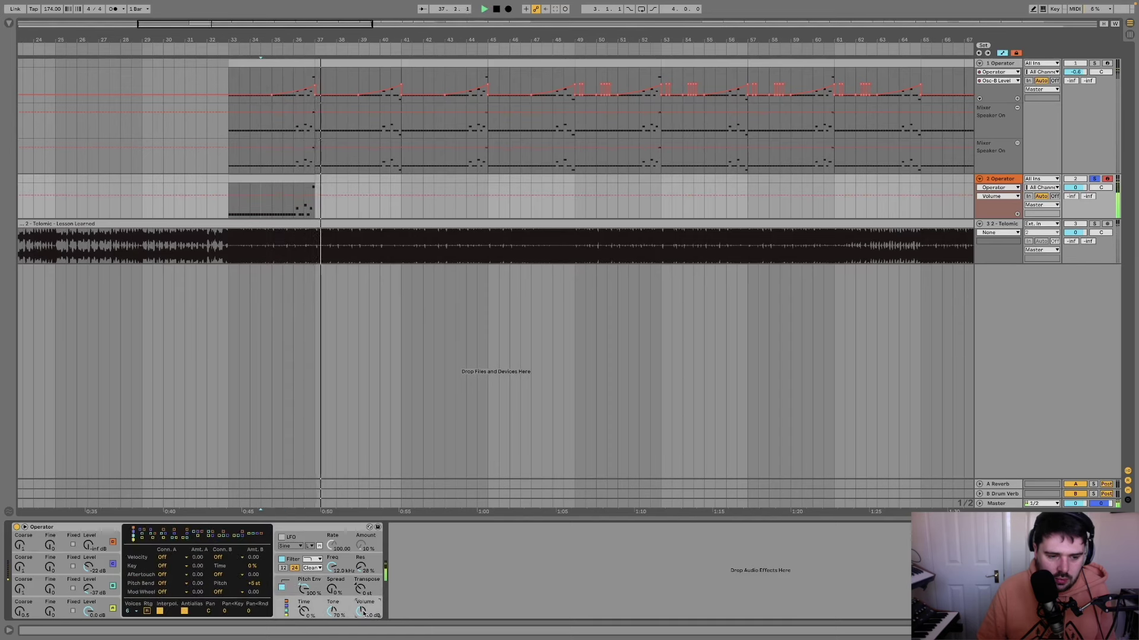
key(space)
key(space)
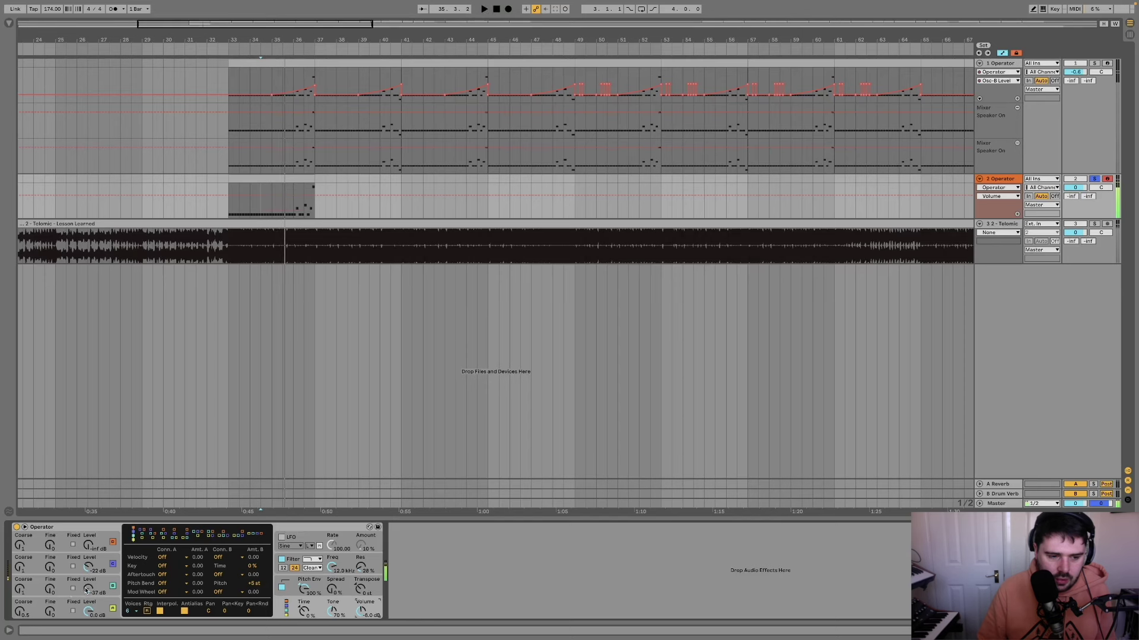
Automate the new Operator's Osc-B Level to rise across bar 36 to about -21 dB, and play from bar 36
right_click(87, 566)
click(121, 542)
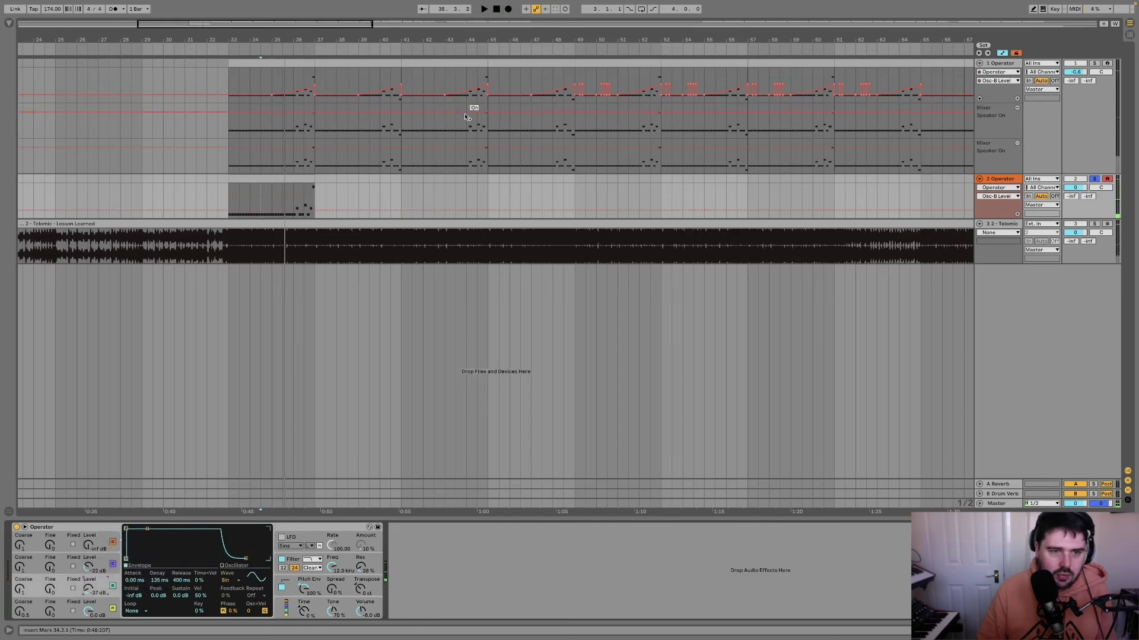
click(298, 204)
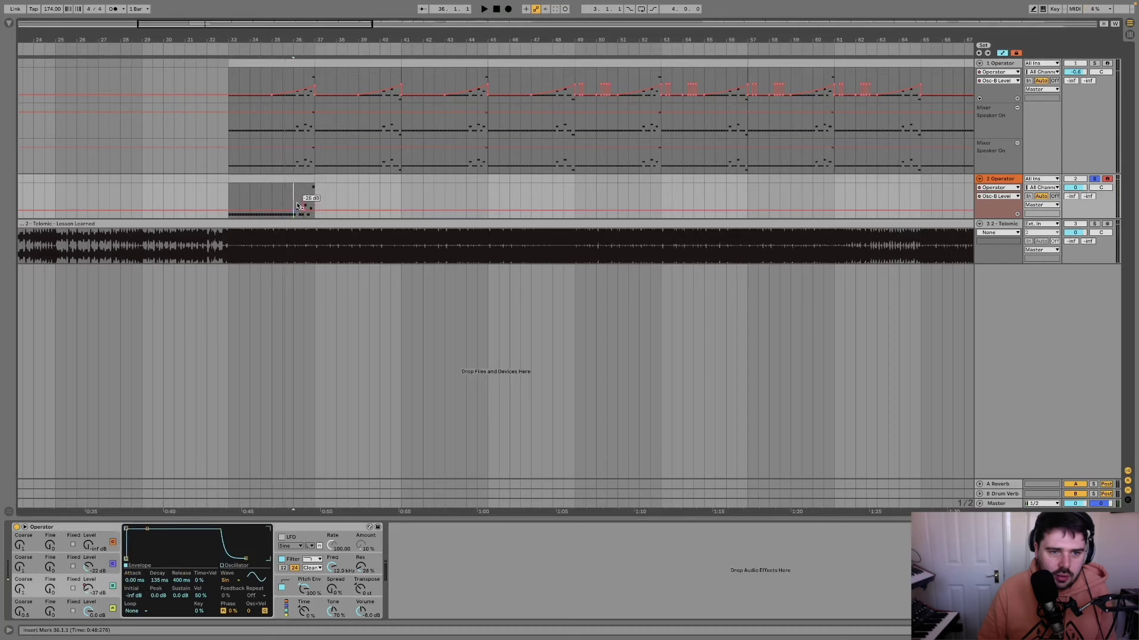
drag(306, 213, 304, 202)
key(space)
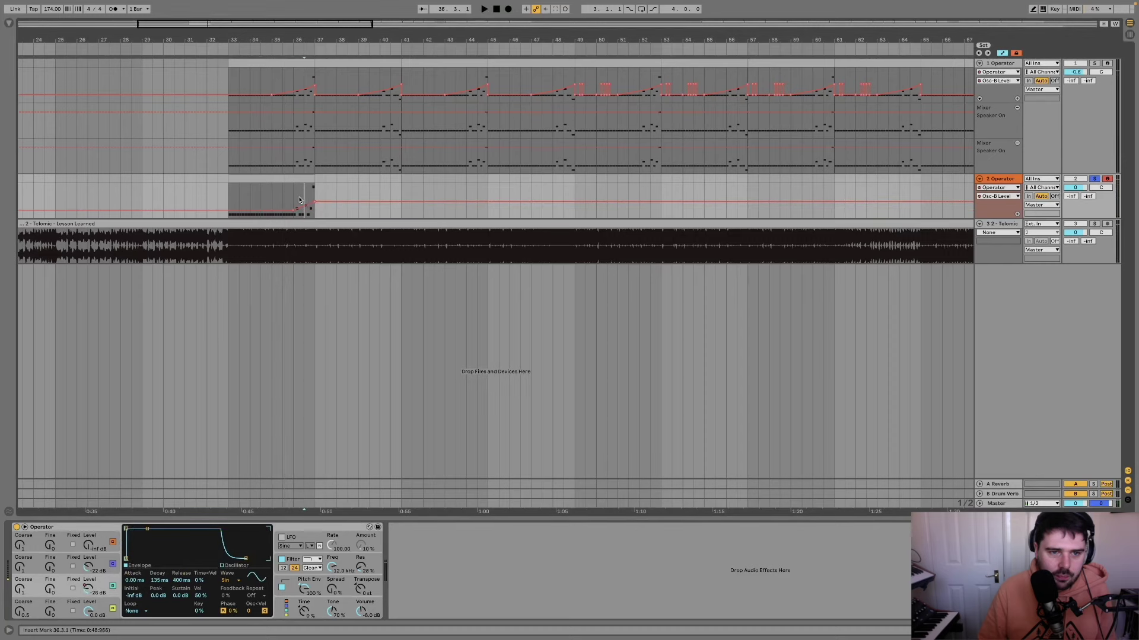
click(294, 202)
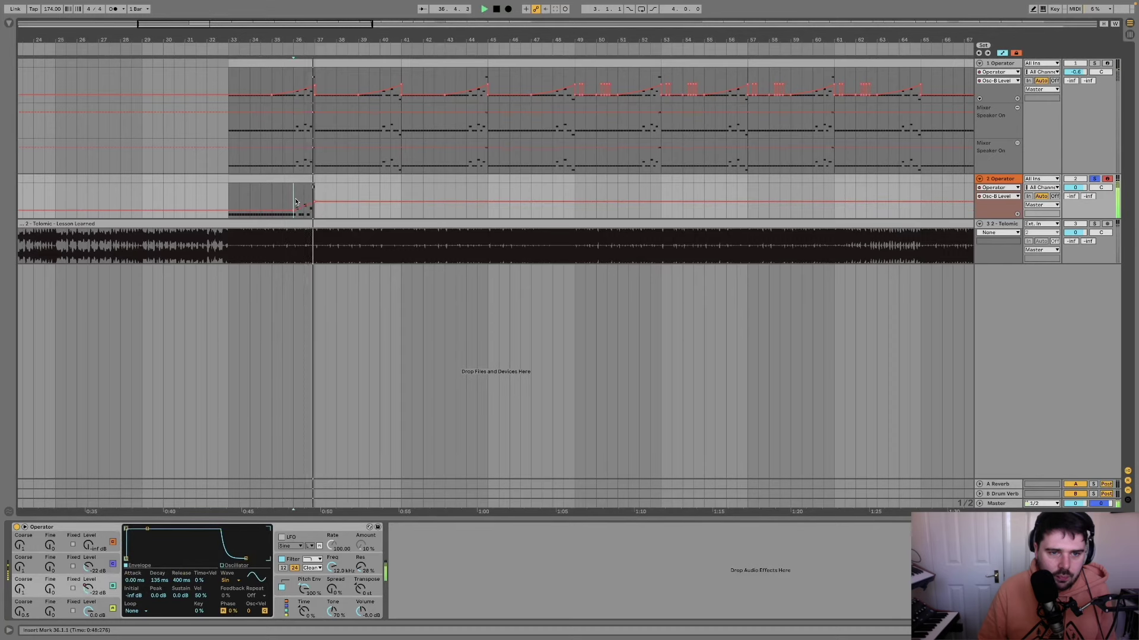
Draw a short raised step in the new track's Osc-C Level automation just after bar 34 and play the clip from bar 33
right_click(88, 566)
click(116, 574)
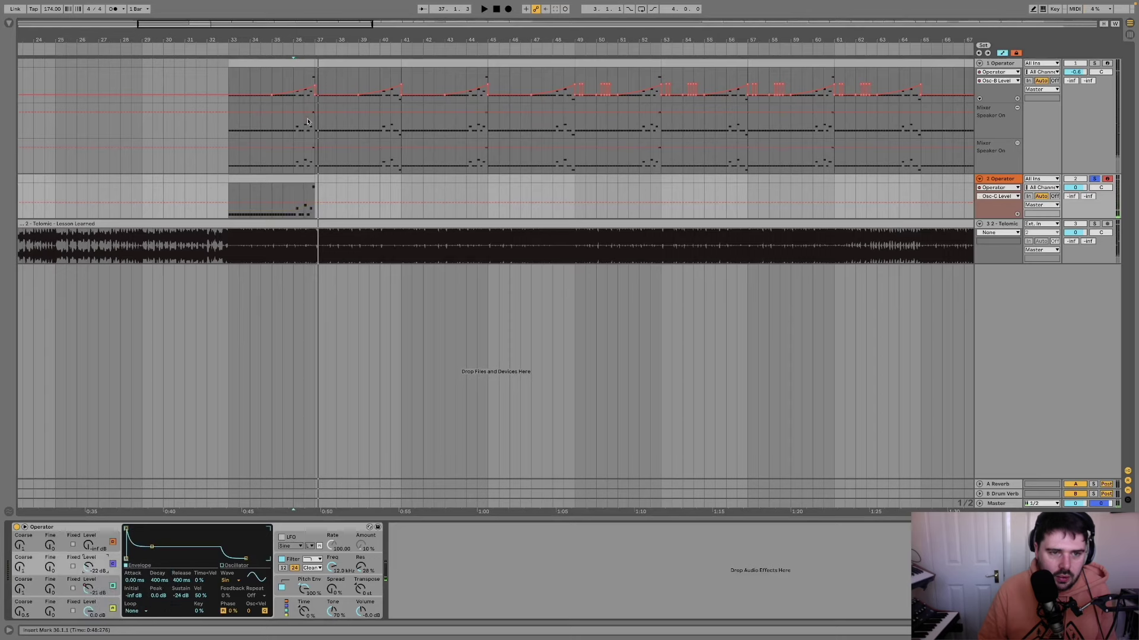
scroll(251, 212, up, 5)
drag(269, 191, 267, 184)
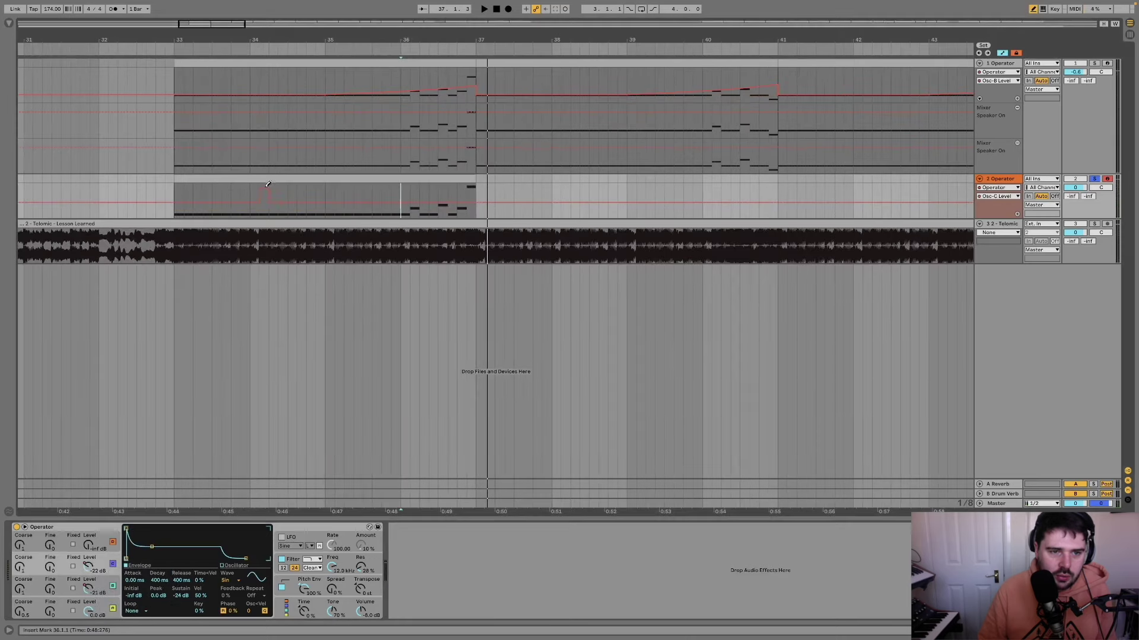
key(space)
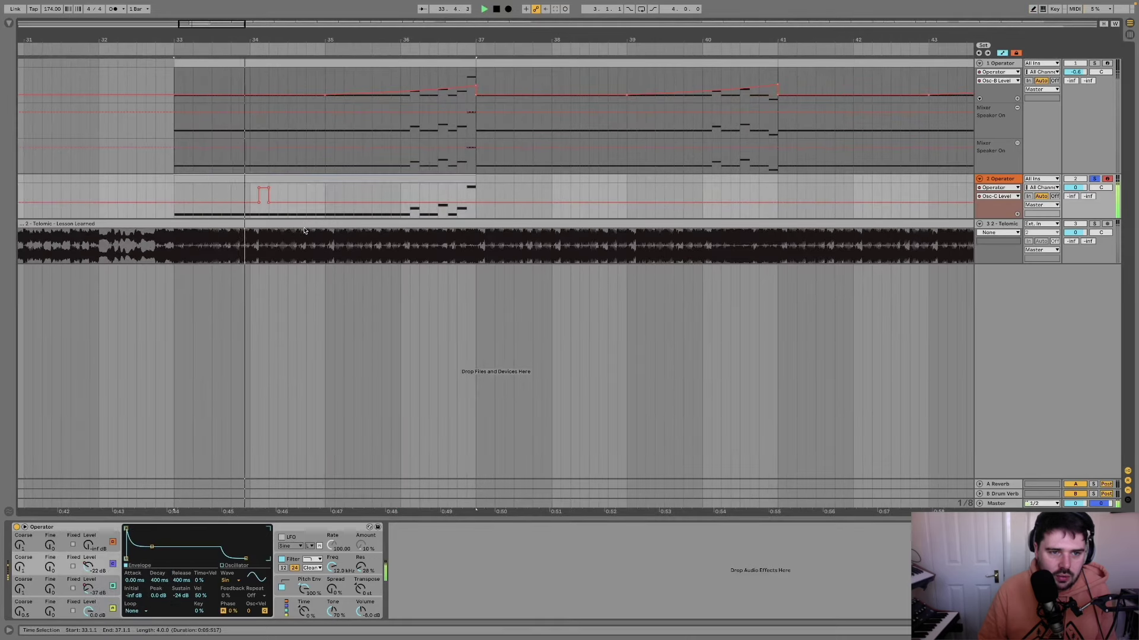
Draw short raised steps of varying height in the Osc-B Level automation from bar 34, play the clip, and undo the last one
right_click(89, 590)
click(119, 532)
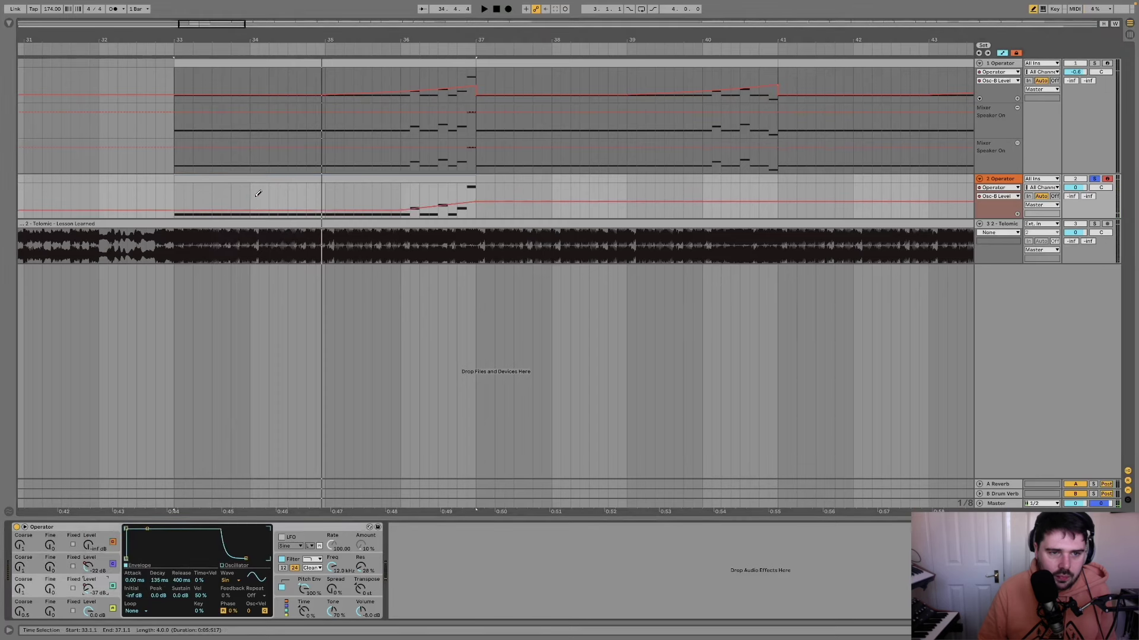
drag(258, 193, 296, 195)
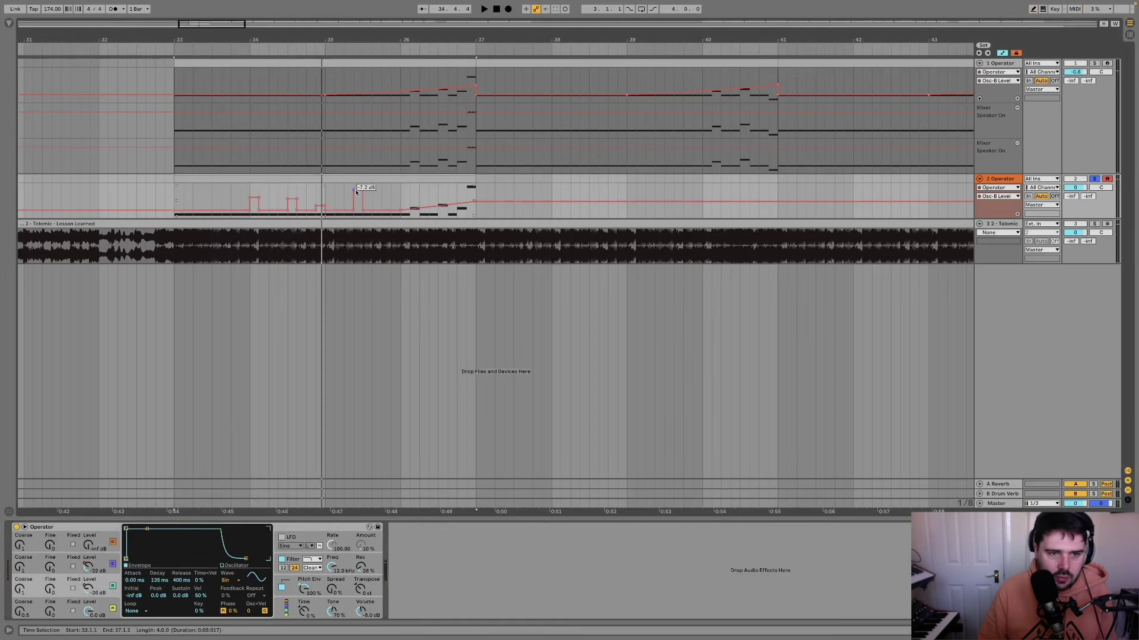
key(space)
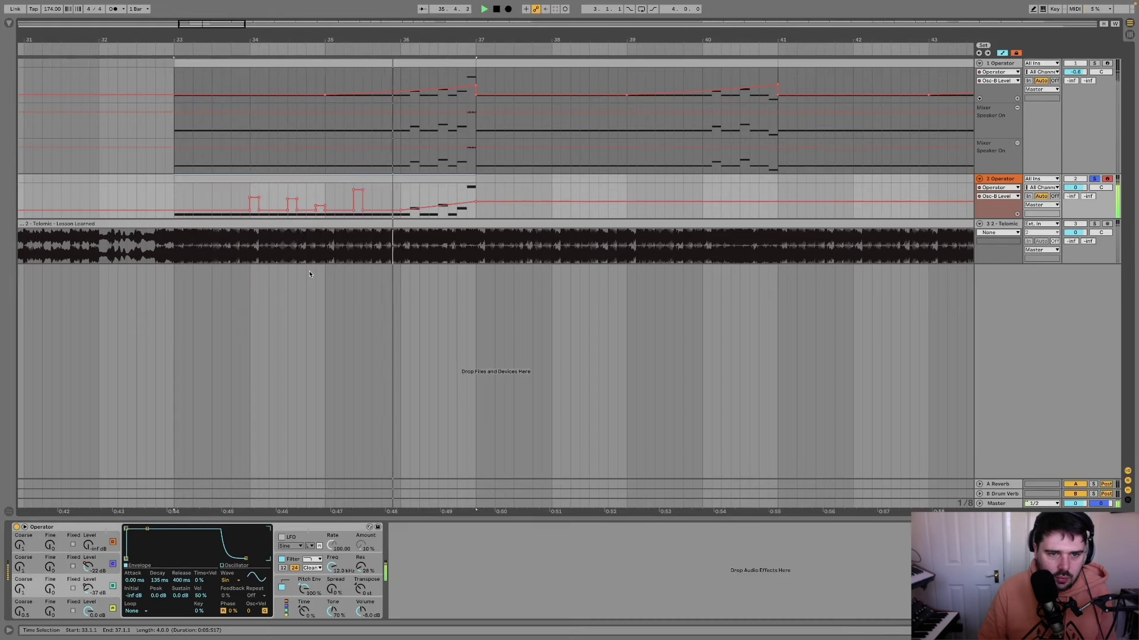
key(space)
key(super+z)
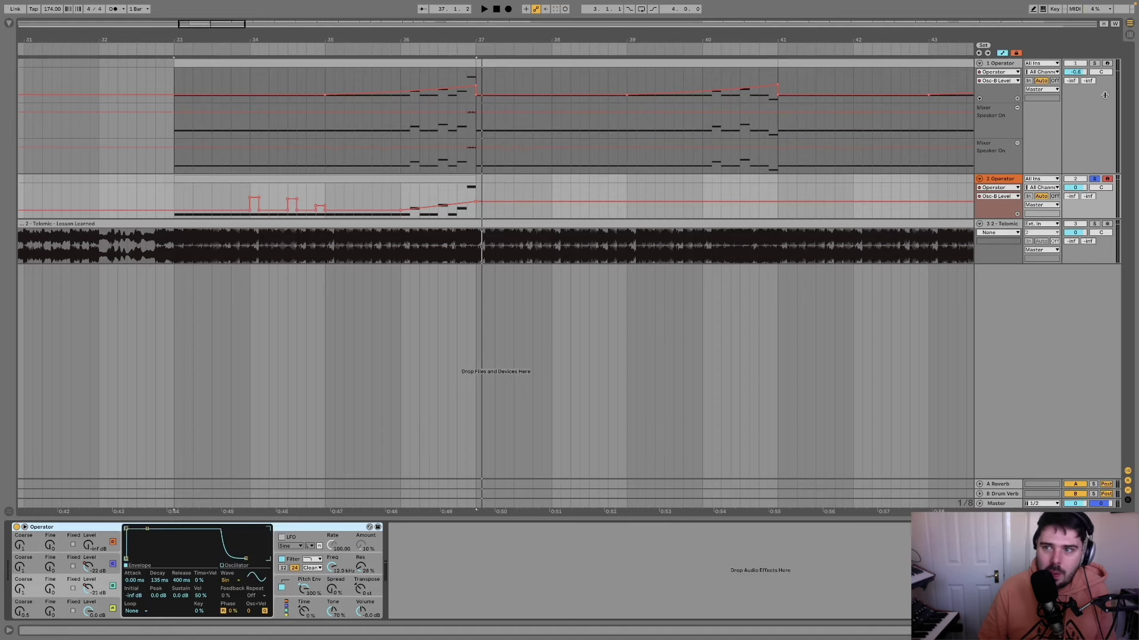
Fold the original Operator track, copy its audio effects chain onto the new Operator track, and play the clip from bar 33
click(979, 62)
click(999, 63)
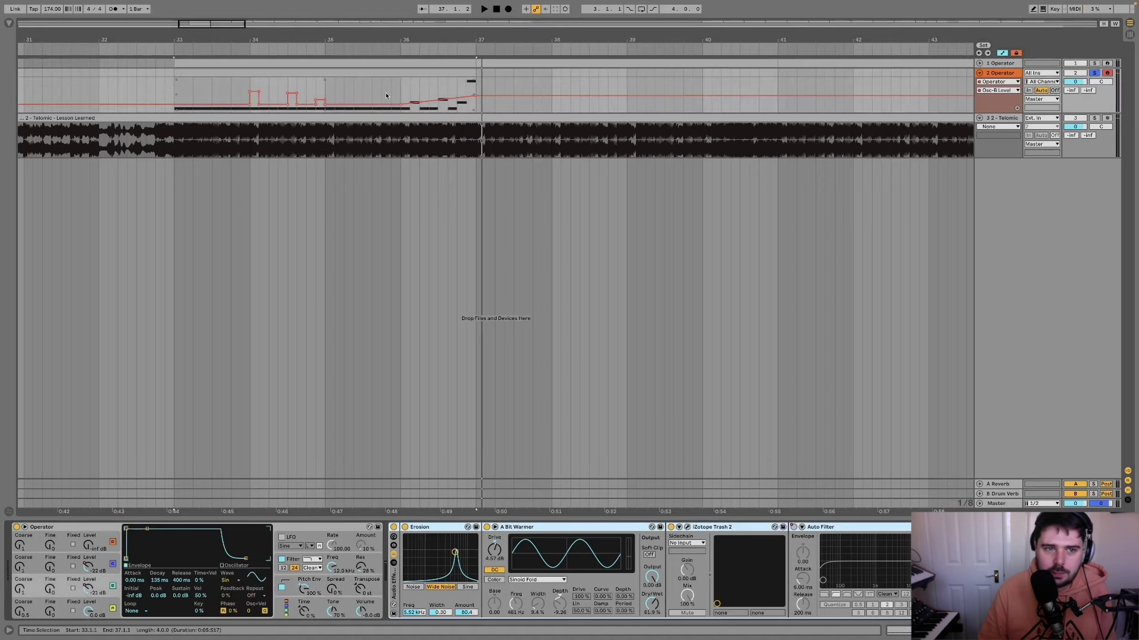
click(208, 73)
key(space)
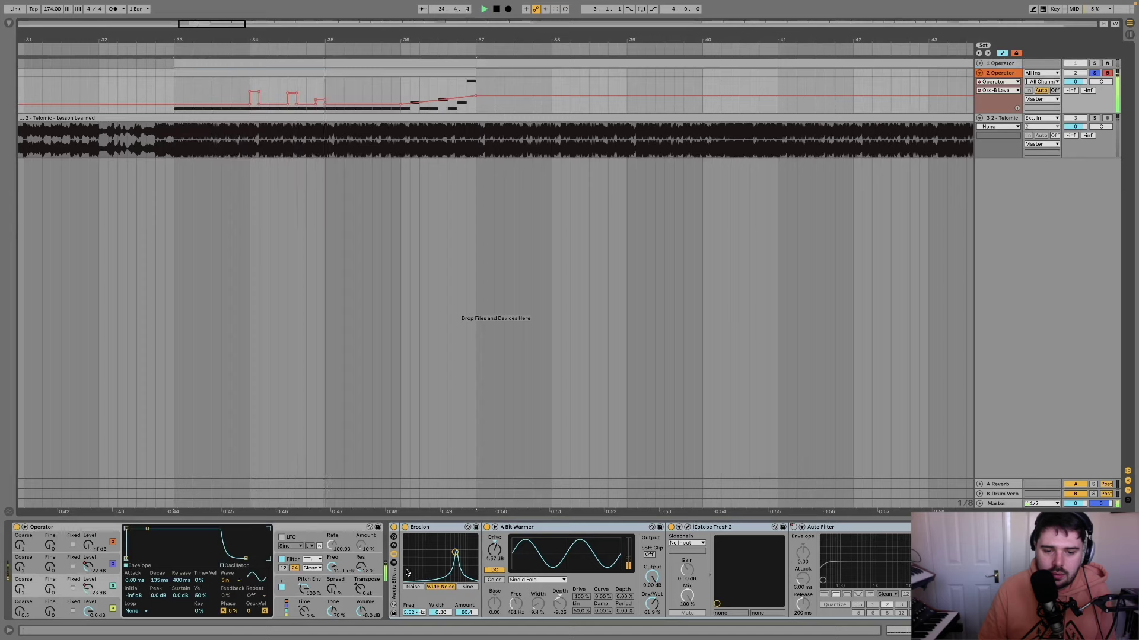
Turn off the Utility after Pro-Q 3 in the new track's effects chain and play the clip
scroll(652, 569, right, 5)
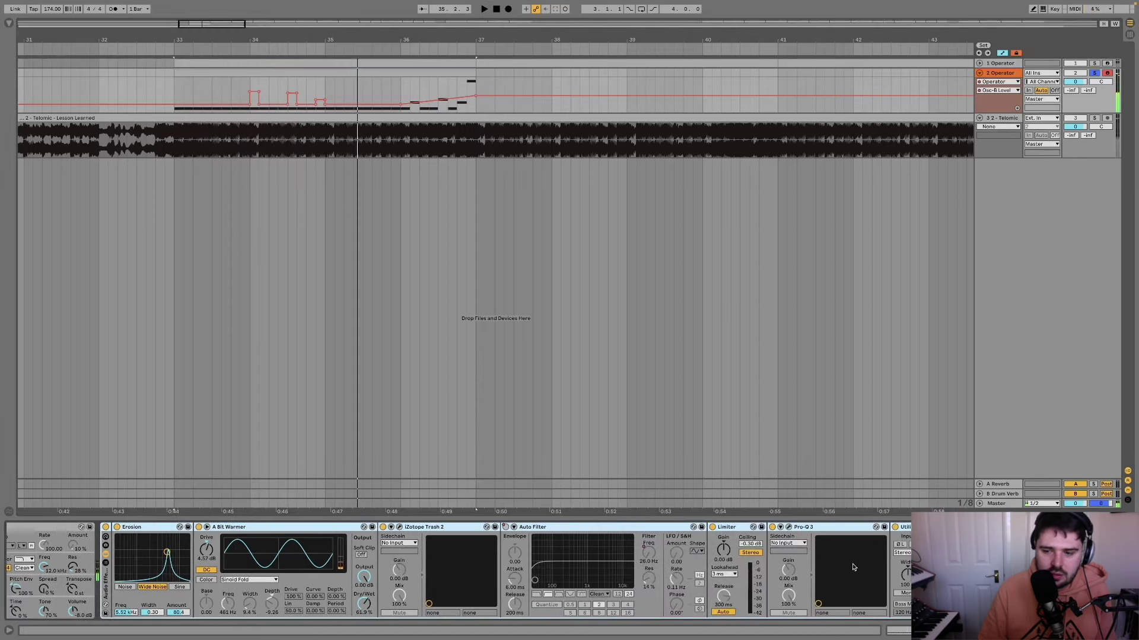
click(895, 527)
key(space)
scroll(352, 588, left, 2)
scroll(352, 588, right, 1)
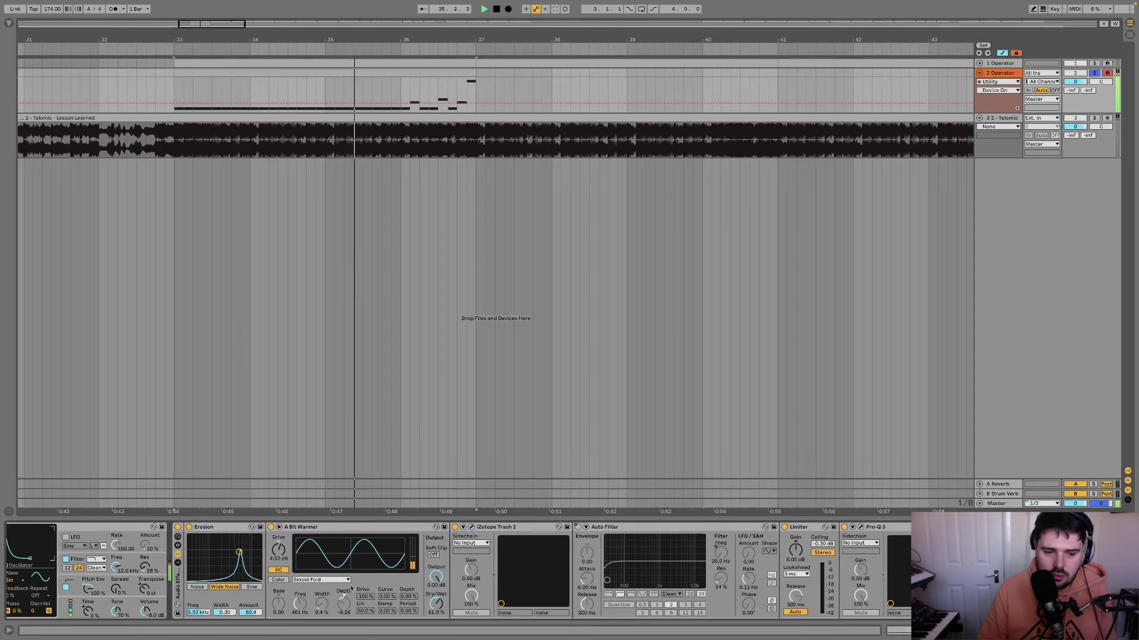
Delete the Auto Filter and the Utility from the new Operator track's effects chain
click(323, 528)
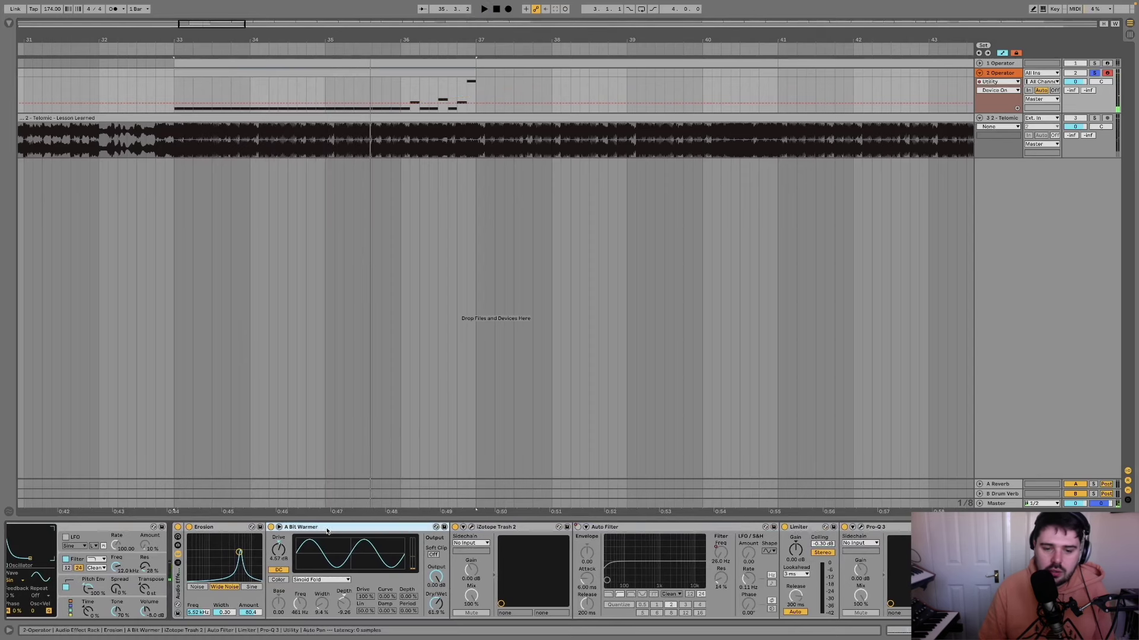
scroll(323, 528, right, 2)
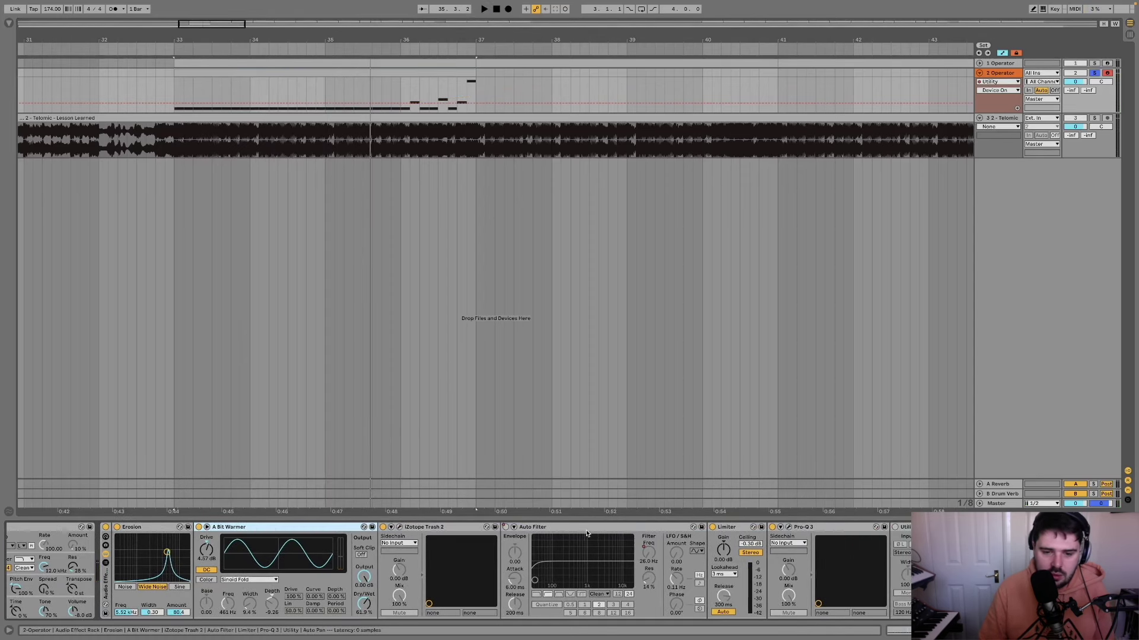
click(512, 527)
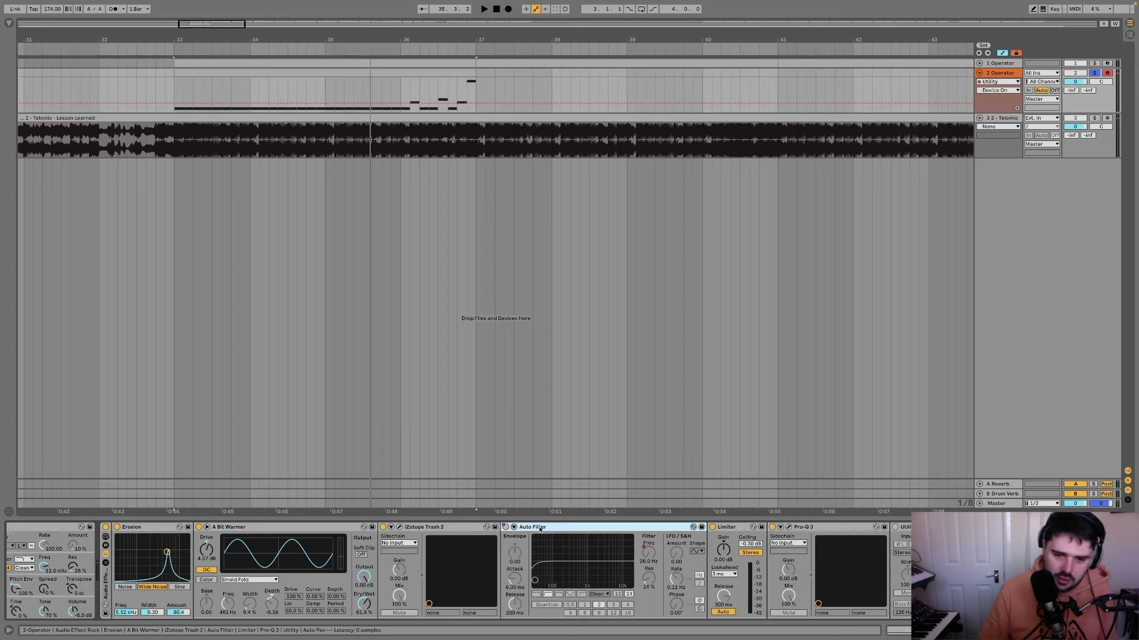
key(Delete)
click(700, 528)
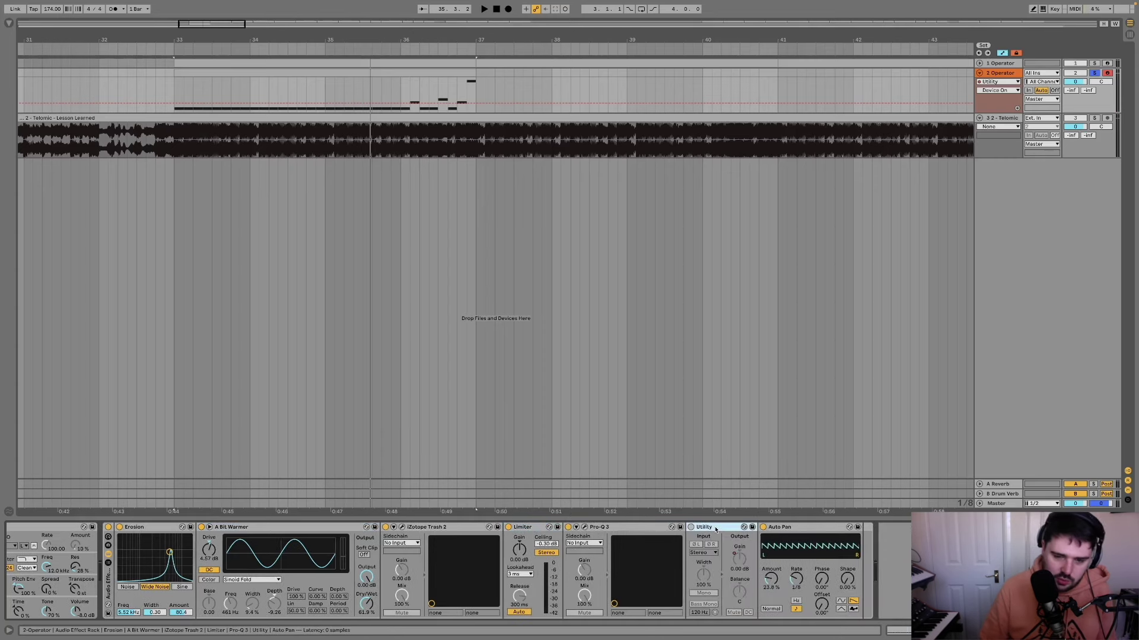
key(Delete)
Turn off every effect from A Bit Warmer through Auto Pan, leaving only Erosion on, and play the clip
shift+click(266, 528)
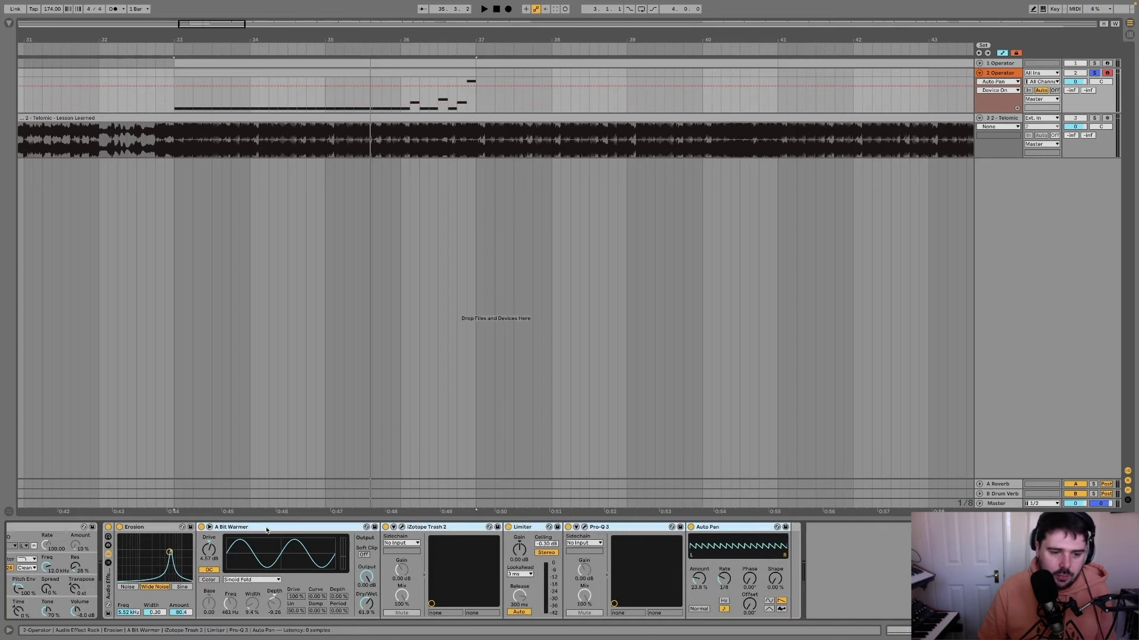
click(202, 527)
click(160, 530)
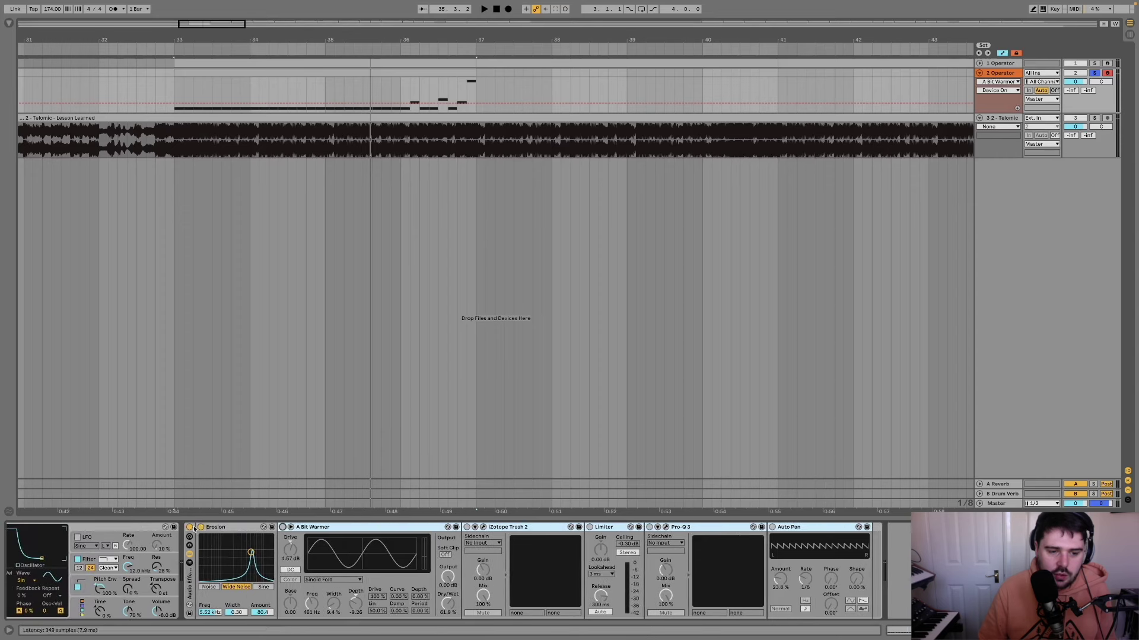
key(space)
key(space)
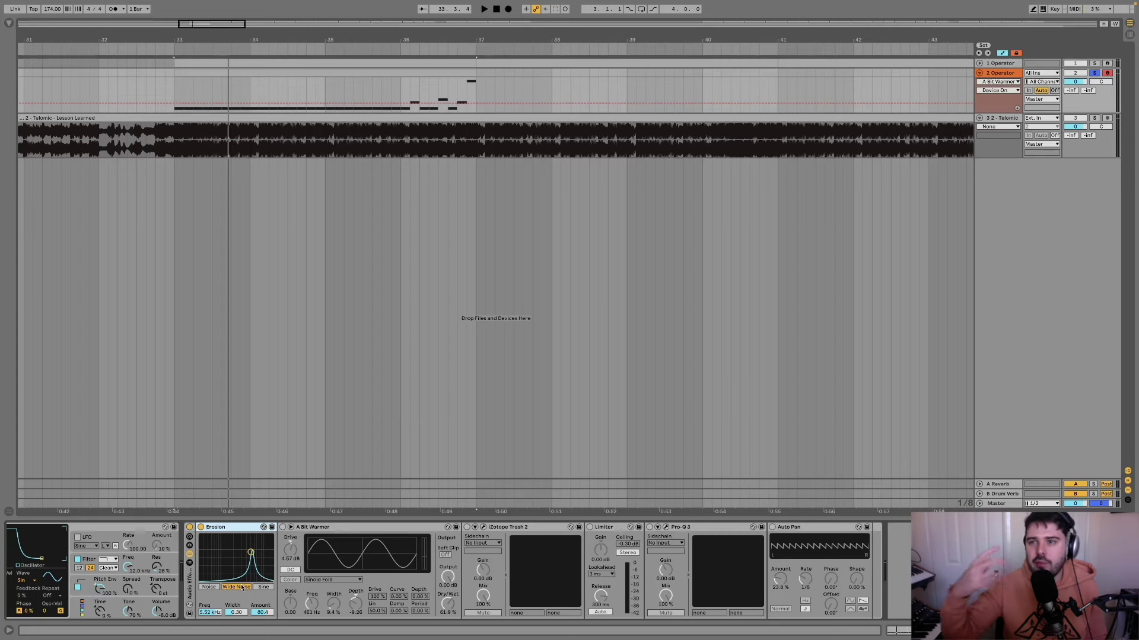
Try Erosion's Noise mode while playing the clip, and switch back to Wide Noise to compare
scroll(242, 588, left, 3)
key(space)
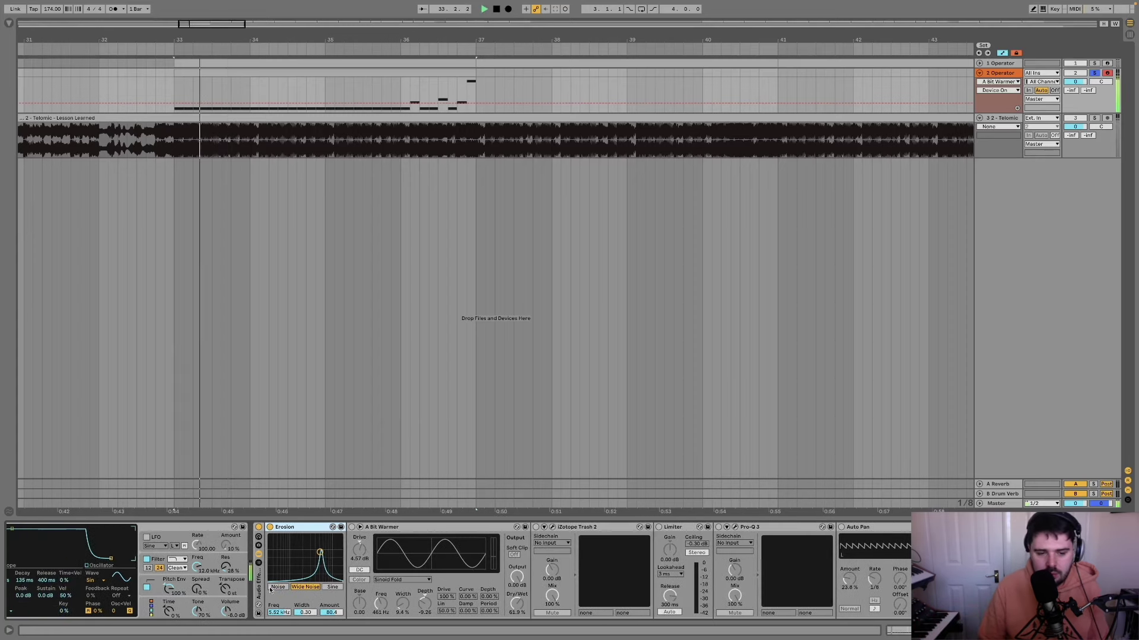
key(space)
click(279, 587)
key(space)
key(space)
click(300, 588)
key(space)
key(space)
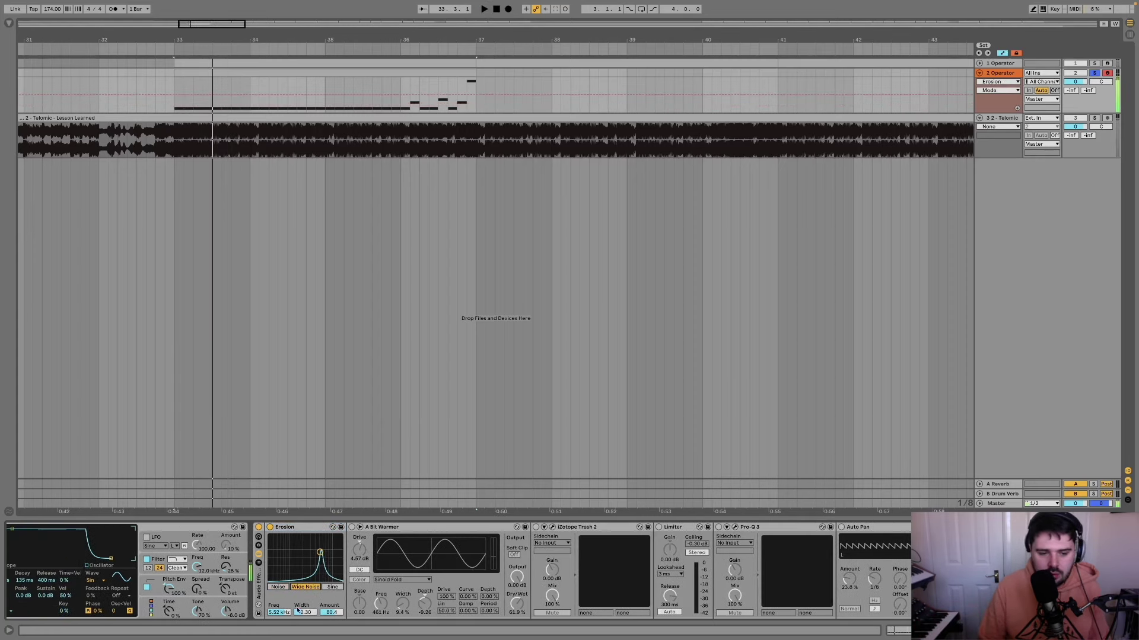
Try other Erosion frequencies and amounts while playing, bypass and re-enable it, and restore 5.52 kHz with amount 80.4
key(space)
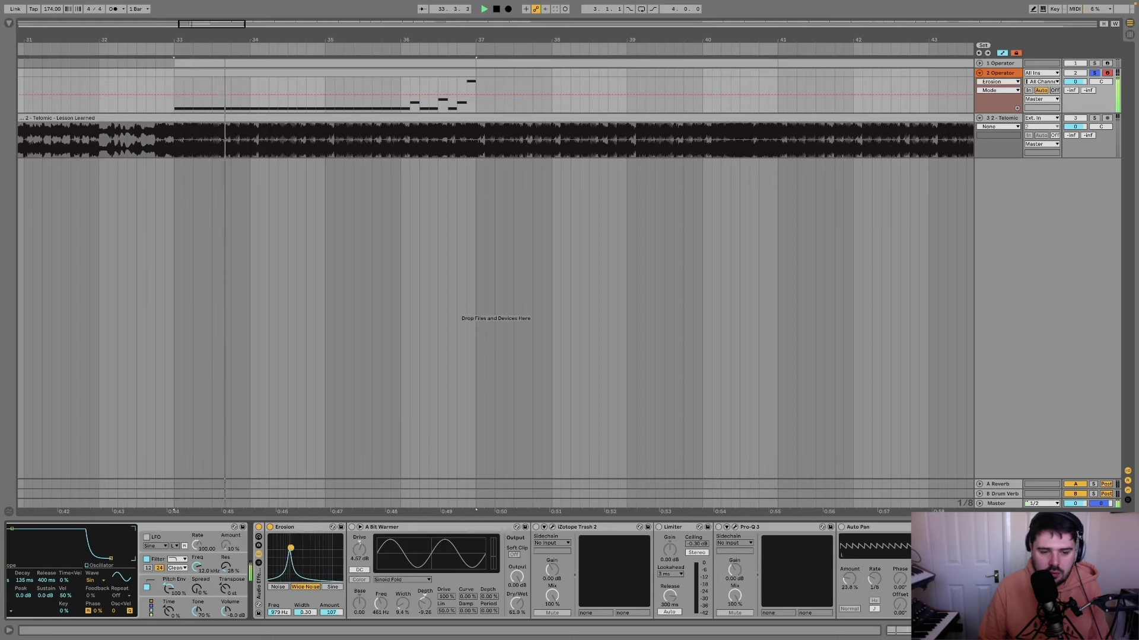
drag(292, 546, 314, 554)
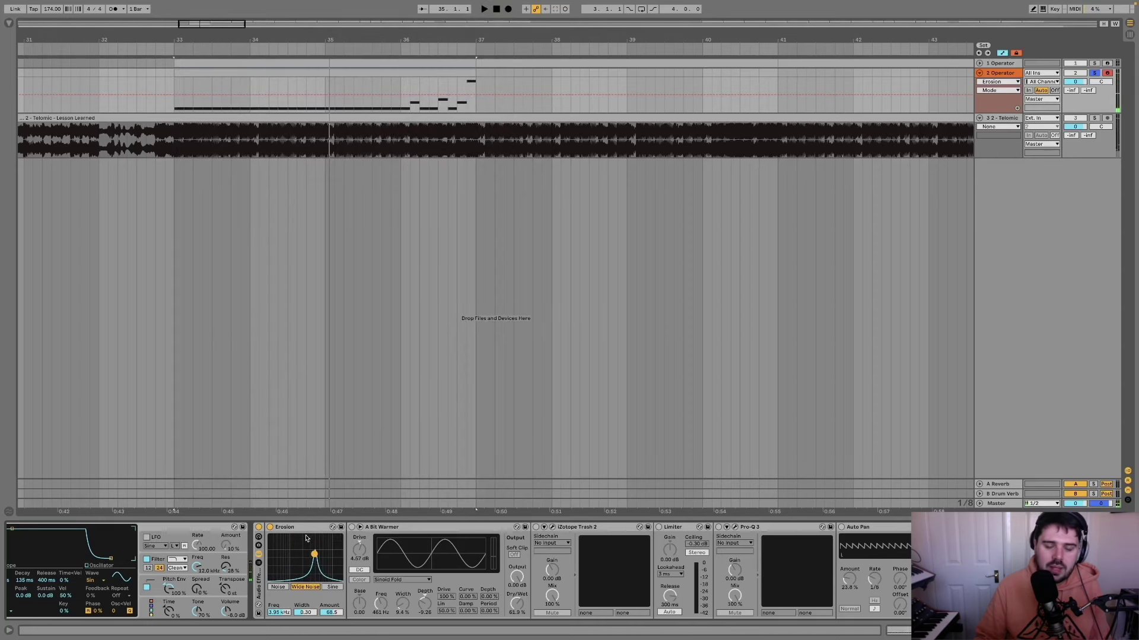
click(269, 527)
click(270, 527)
key(space)
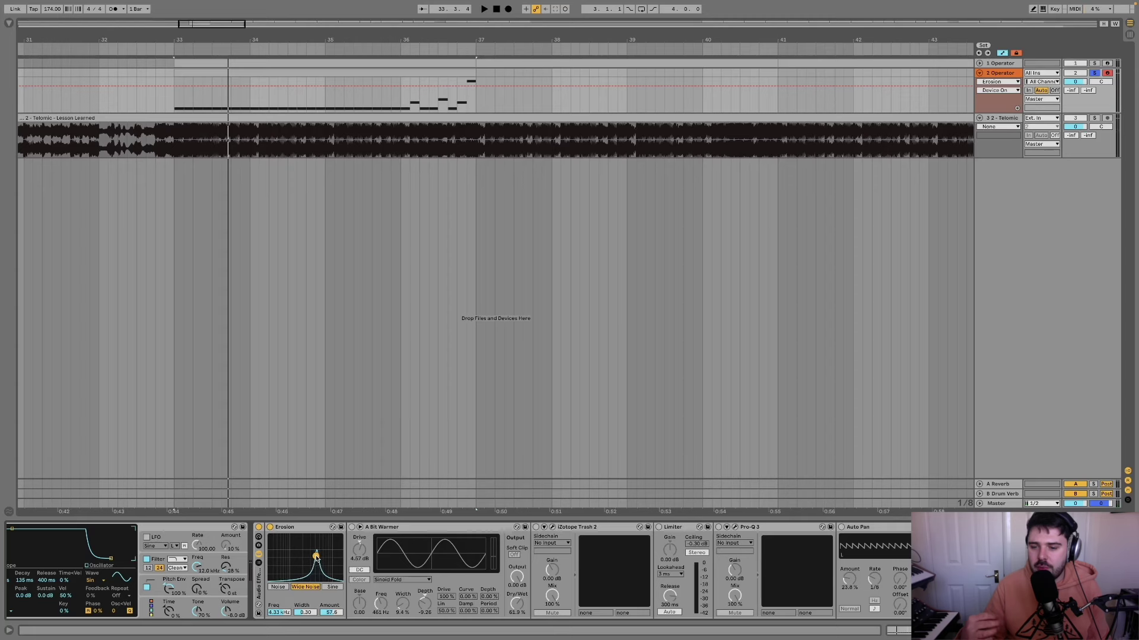
drag(316, 556, 315, 554)
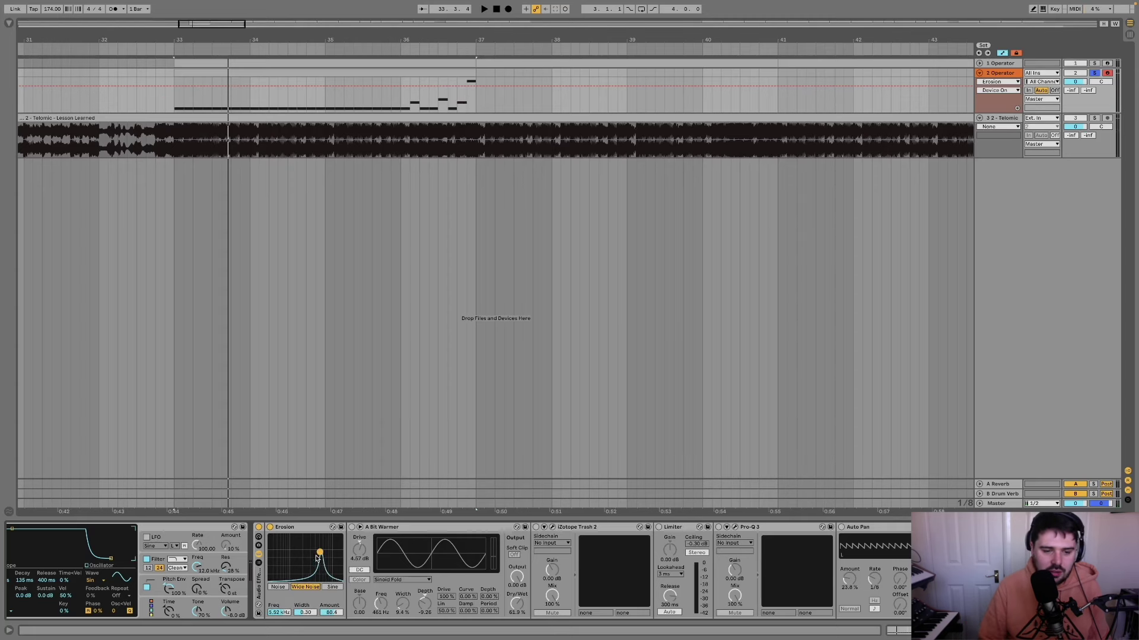
scroll(317, 557, left, 1)
key(space)
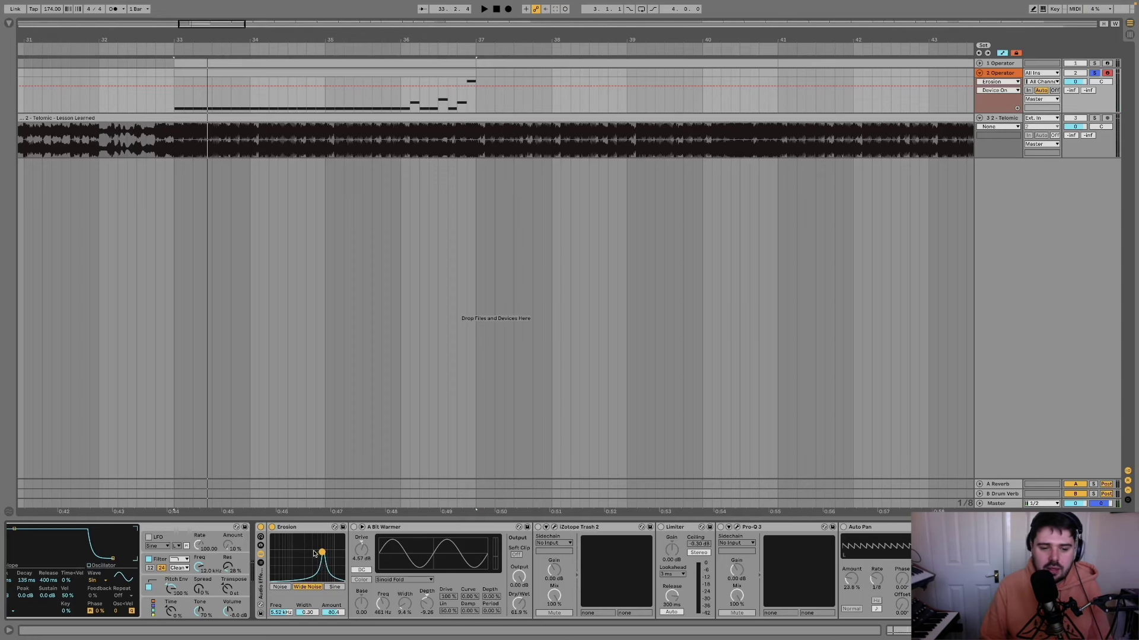
Turn on A Bit Warmer and iZotope Trash 2, playing the clip with each, and open the Trash 2 window
click(354, 527)
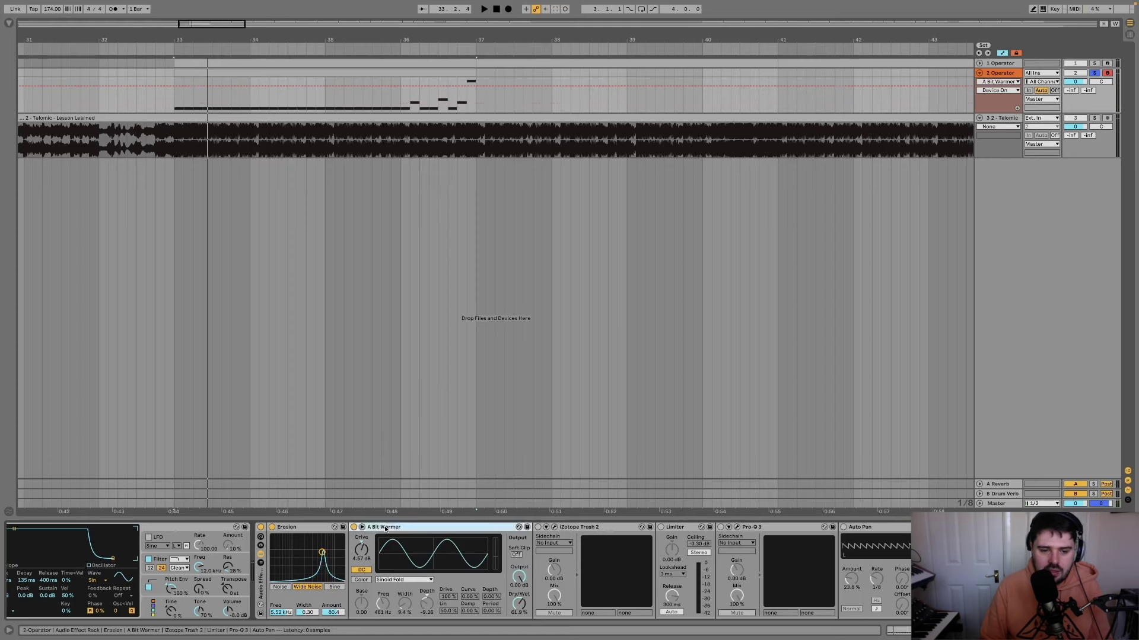
key(space)
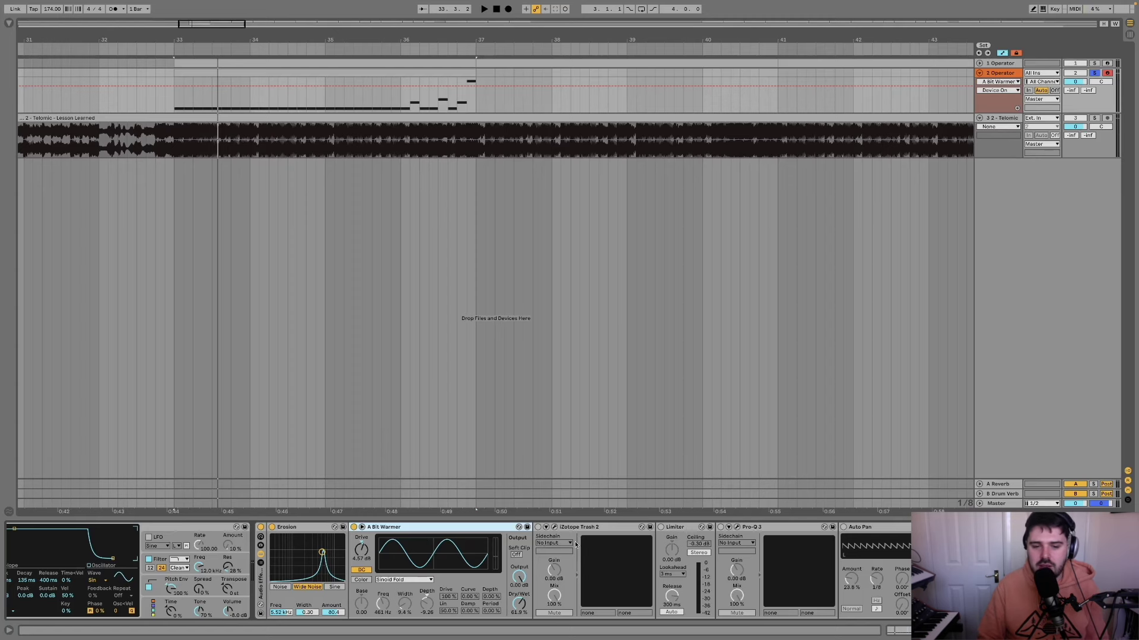
click(554, 527)
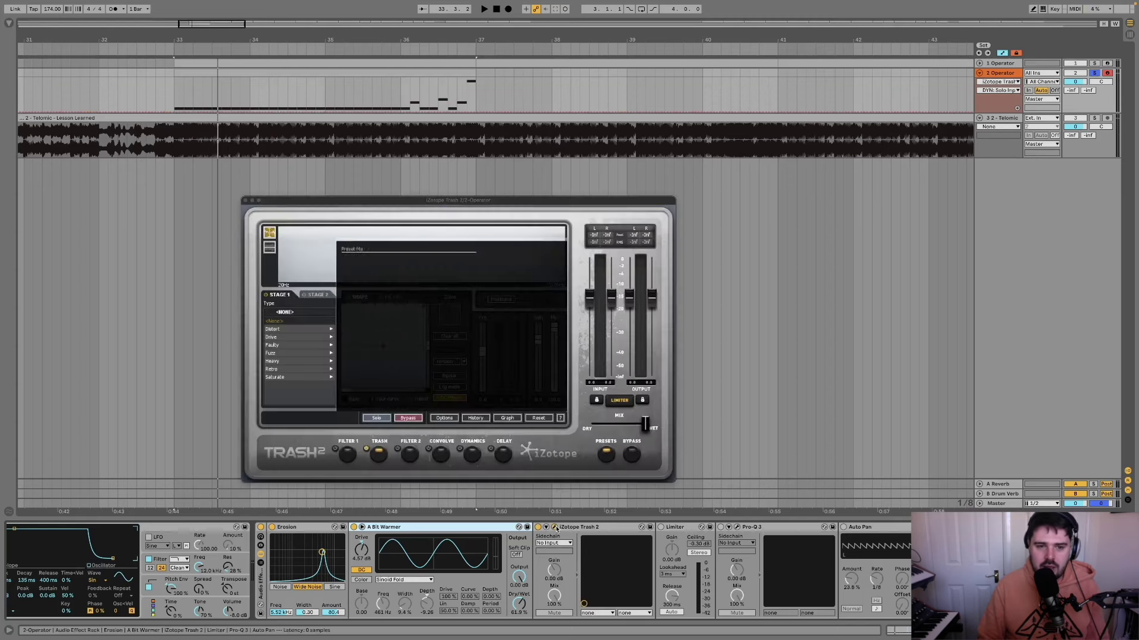
key(space)
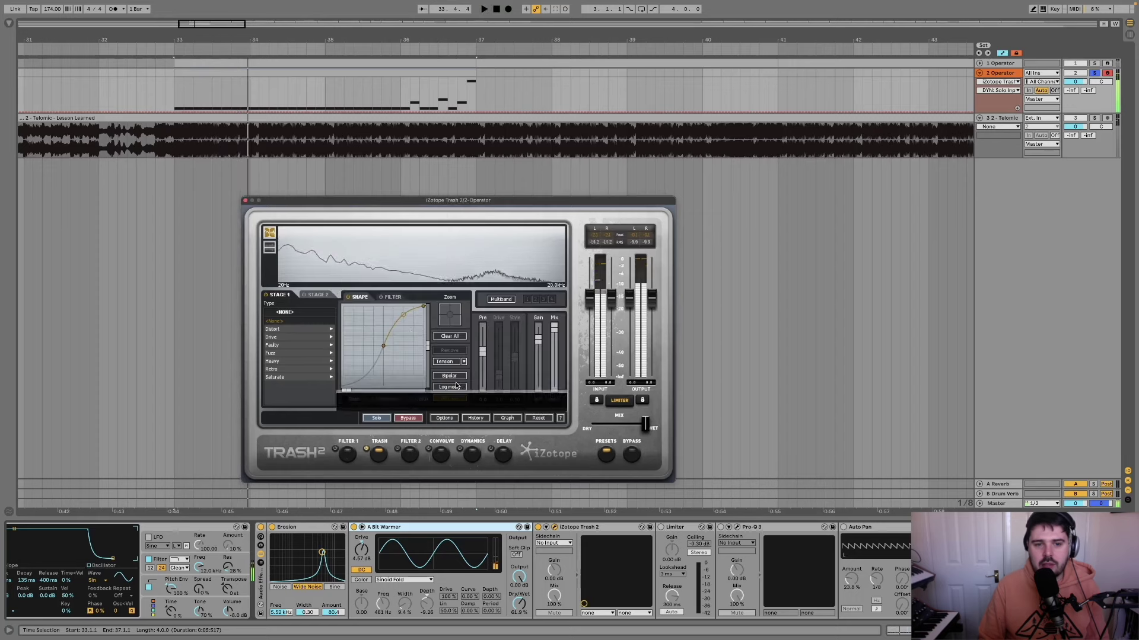
Adjust the upper point of Trash 2's Stage 1 shape curve slightly while playing the clip
click(403, 316)
key(space)
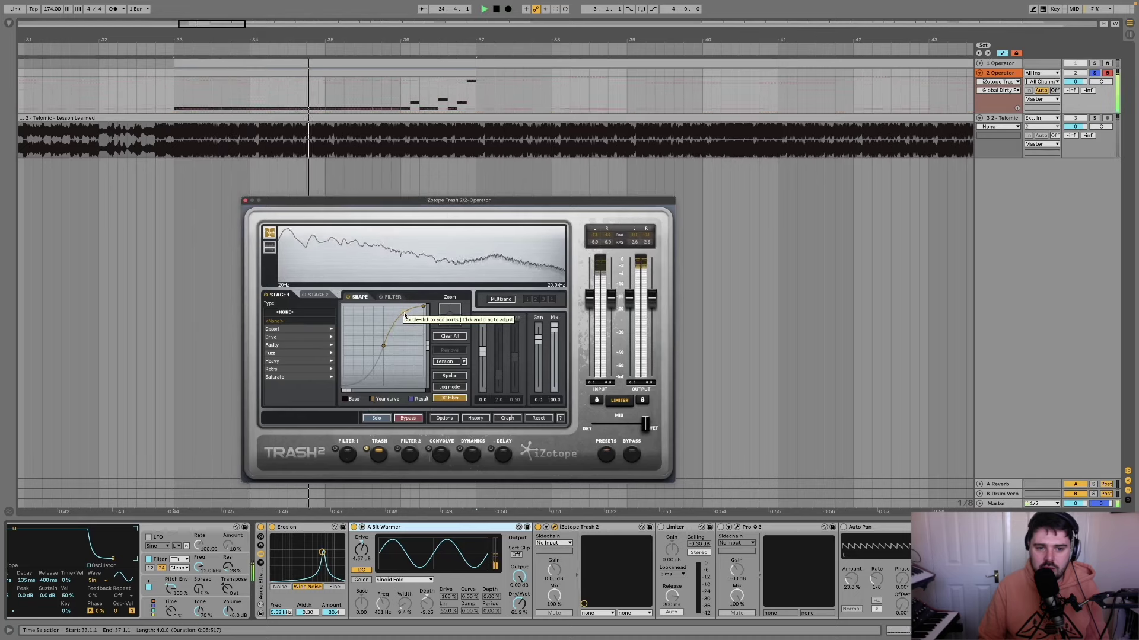
drag(405, 314, 404, 317)
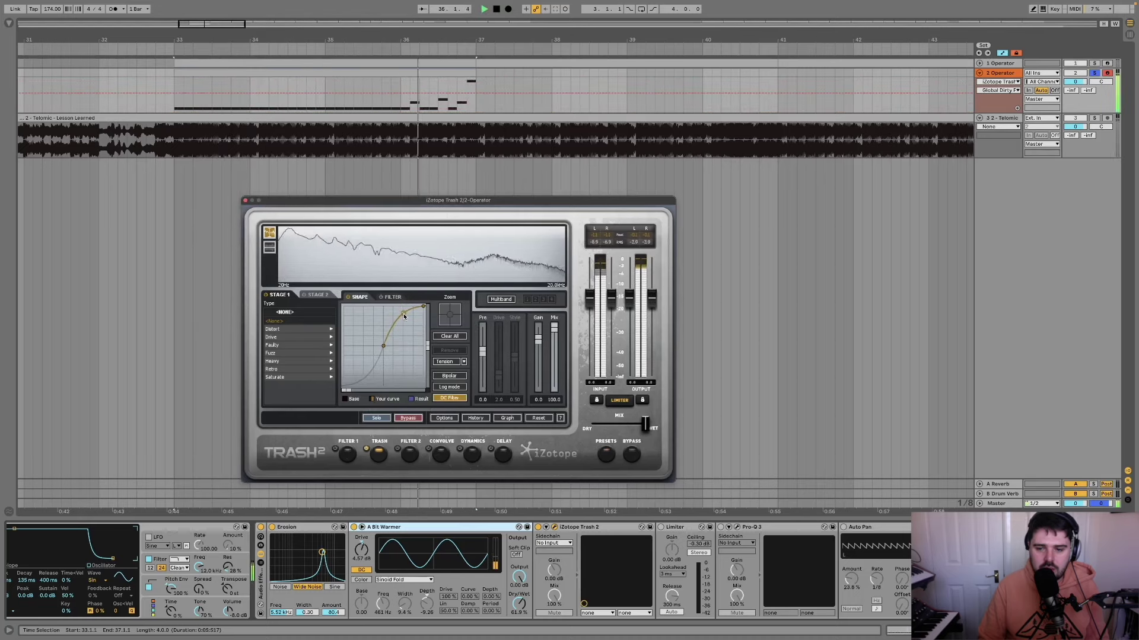
key(space)
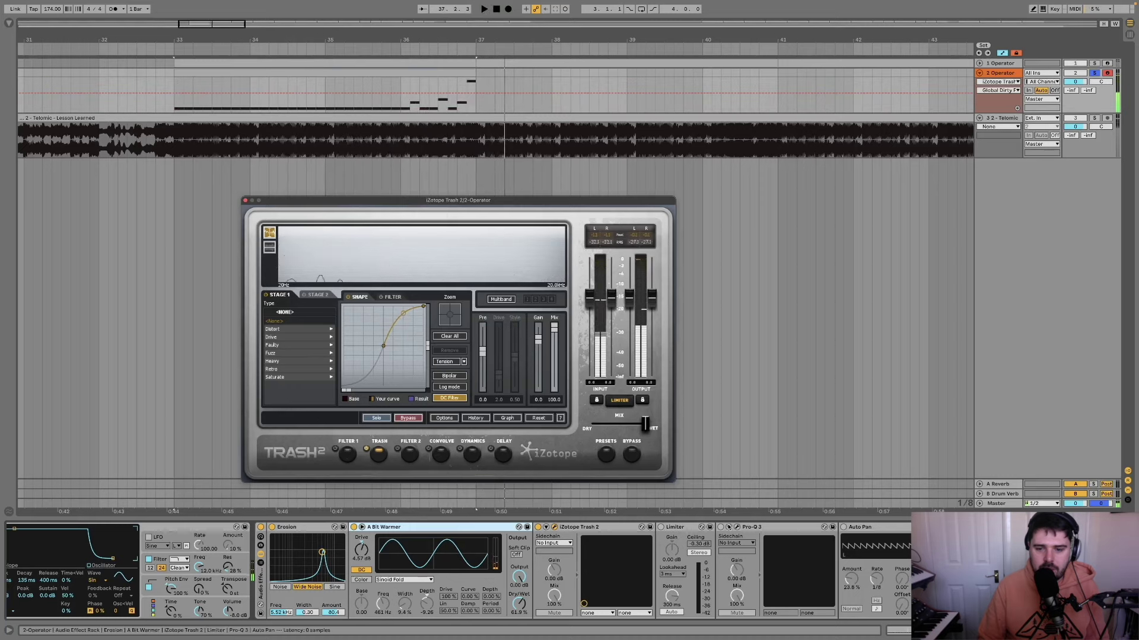
Turn on the Limiter, play the clip, and close the Trash 2 window
click(660, 528)
key(space)
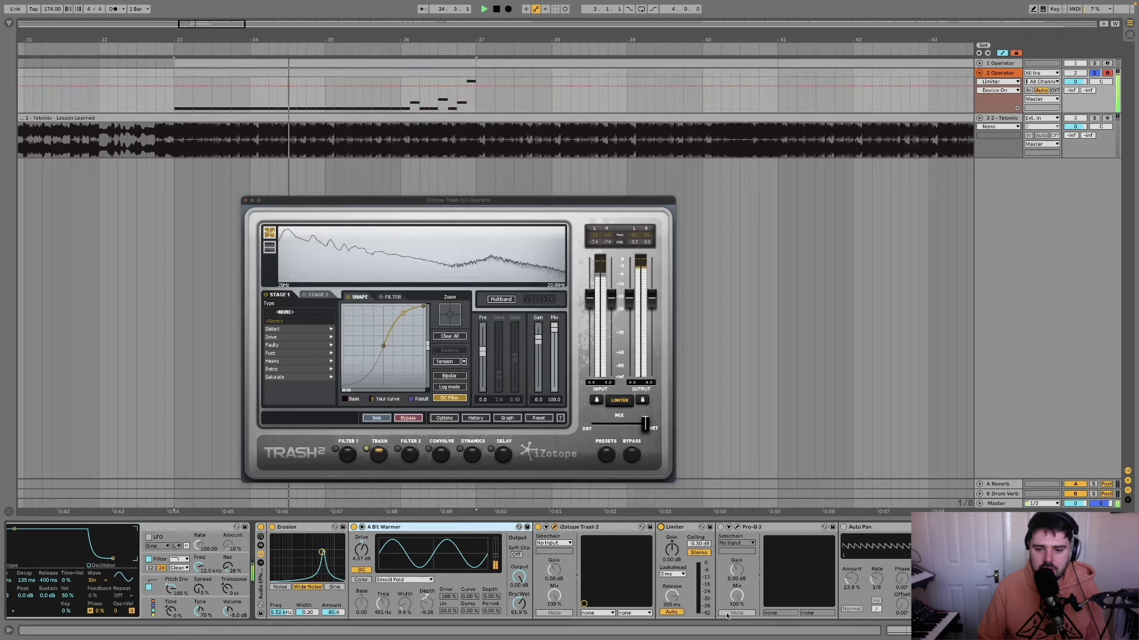
key(space)
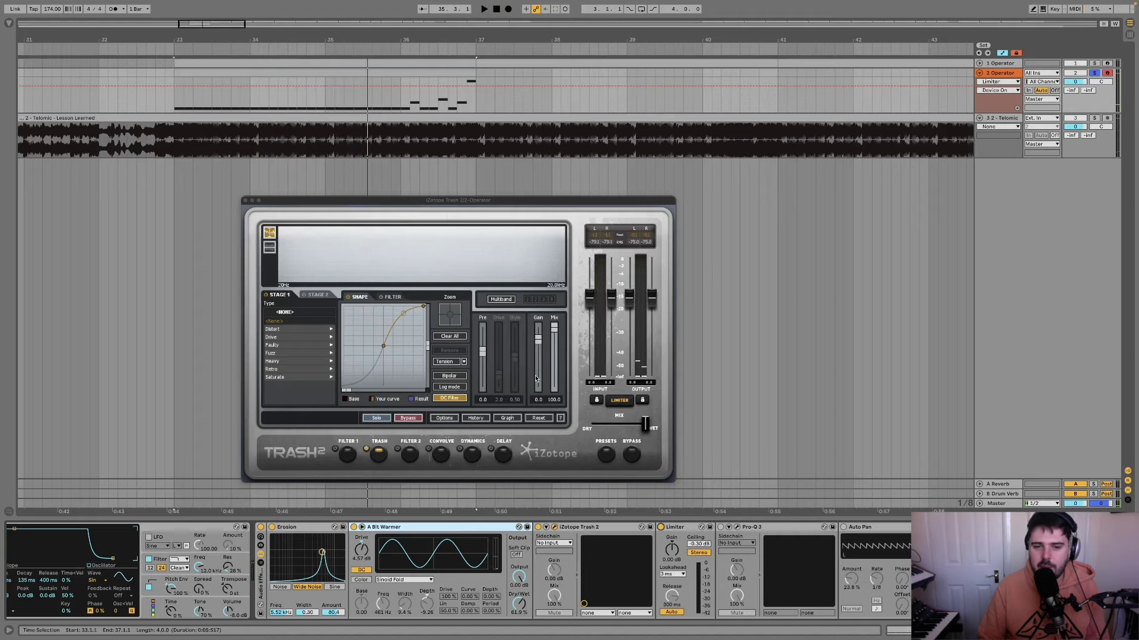
click(246, 201)
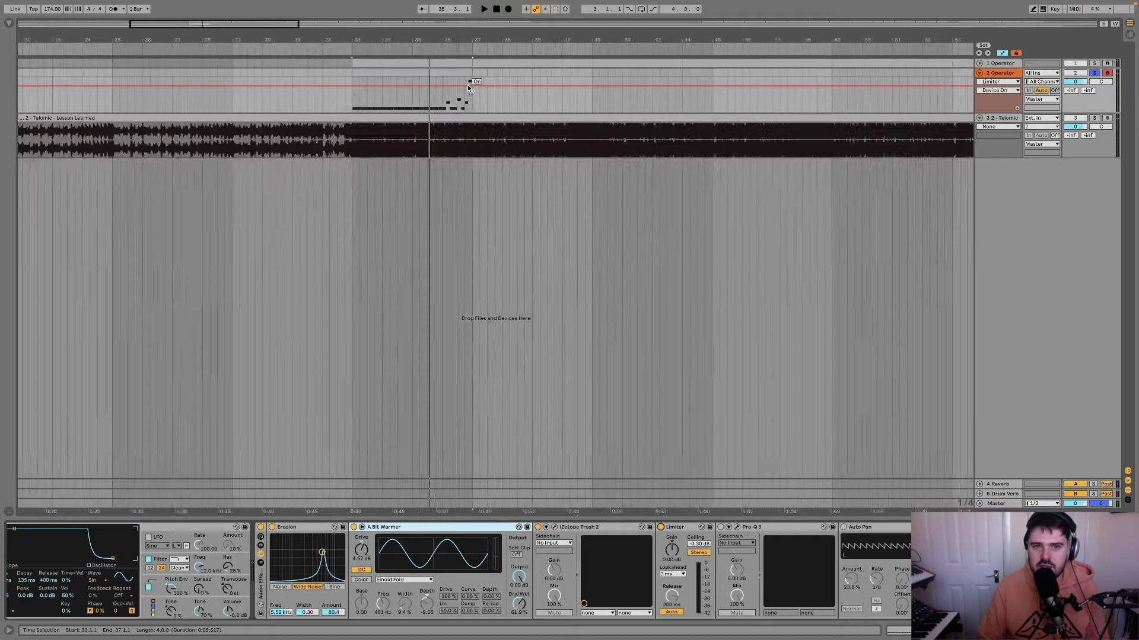
Unfold the original Operator track and play its clip section from bar 157 with that track soloed
key(minus)
key(minus)
key(minus)
key(minus)
click(980, 63)
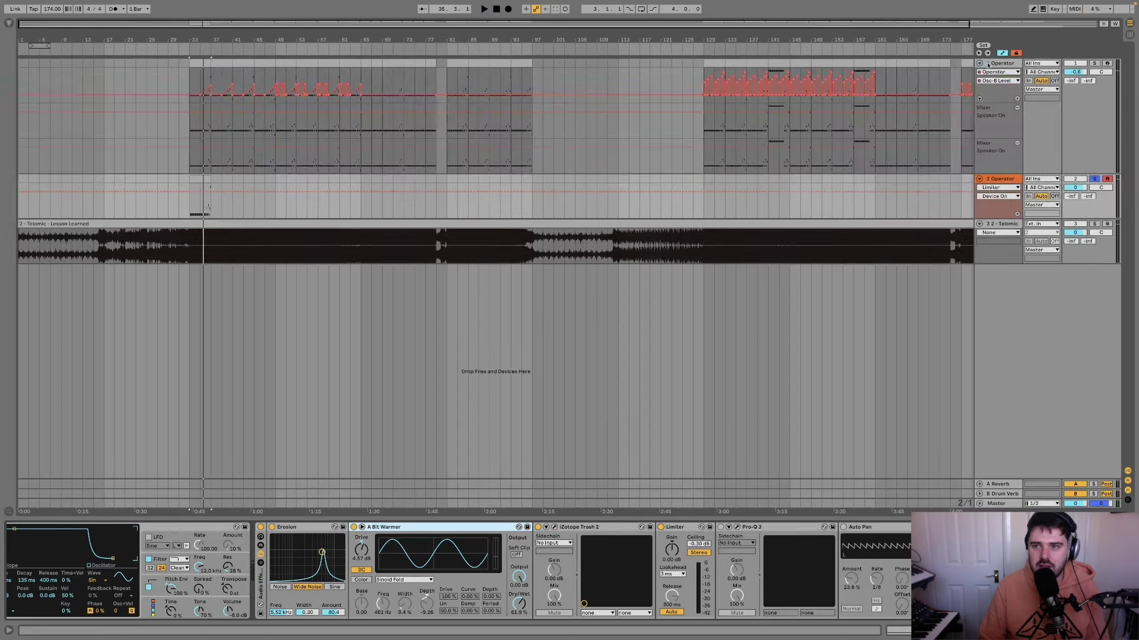
click(865, 65)
key(space)
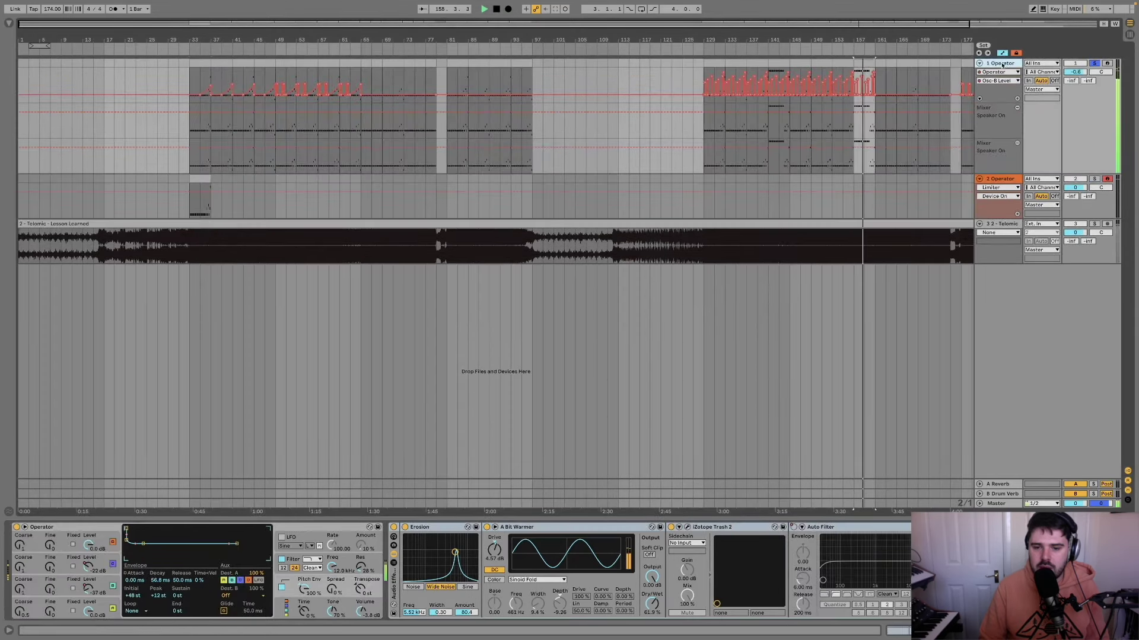
Toggle the Utility in the original Operator track's effects chain and play the section from bar 157 again
scroll(749, 546, right, 5)
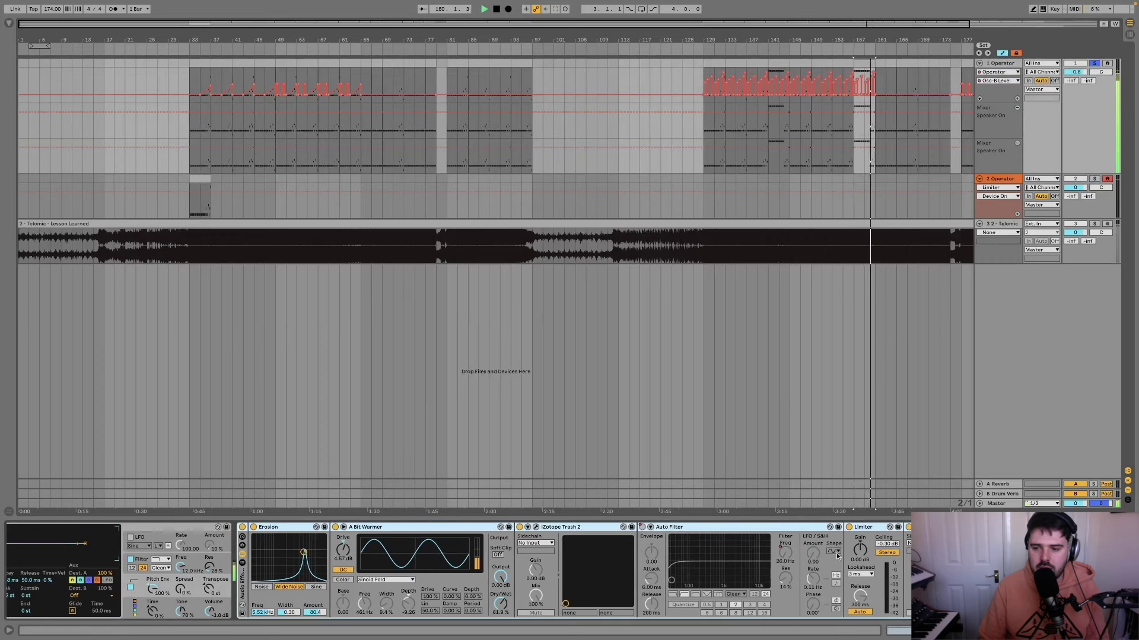
click(1030, 528)
key(space)
key(space)
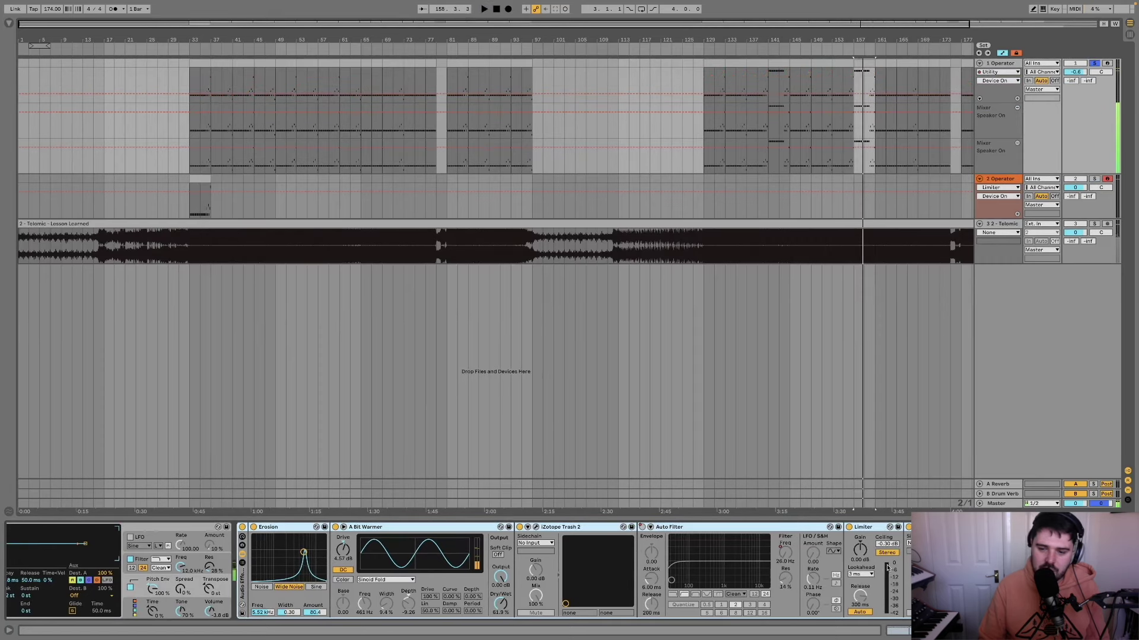
Select and solo the new Operator track, and hide the automation lanes in the arrangement
click(1000, 180)
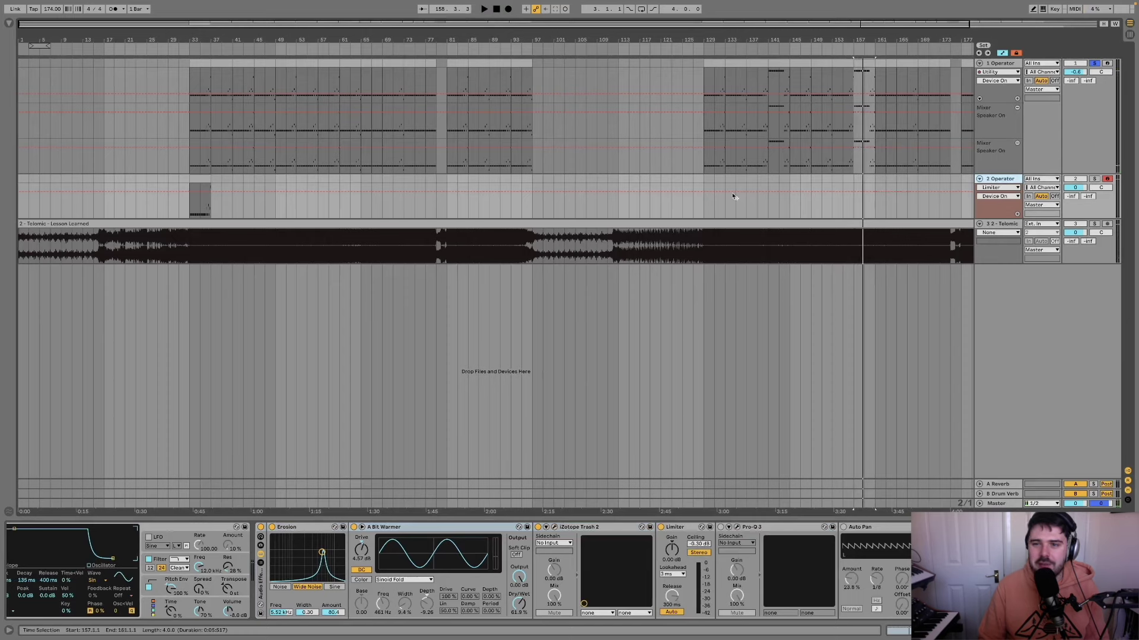
scroll(211, 185, up, 5)
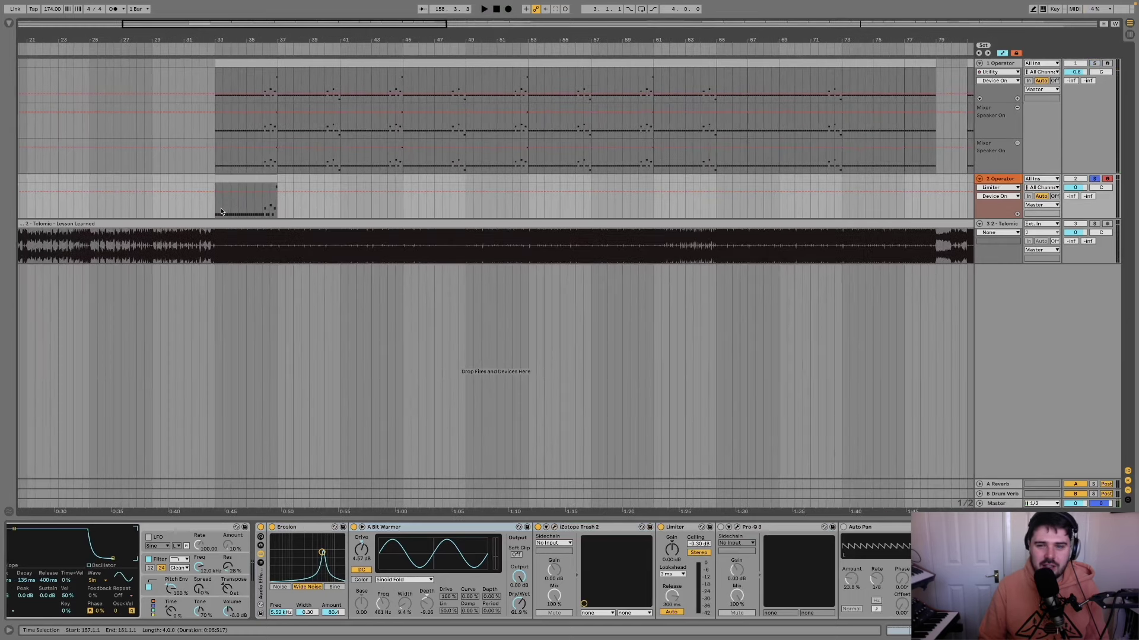
key(a)
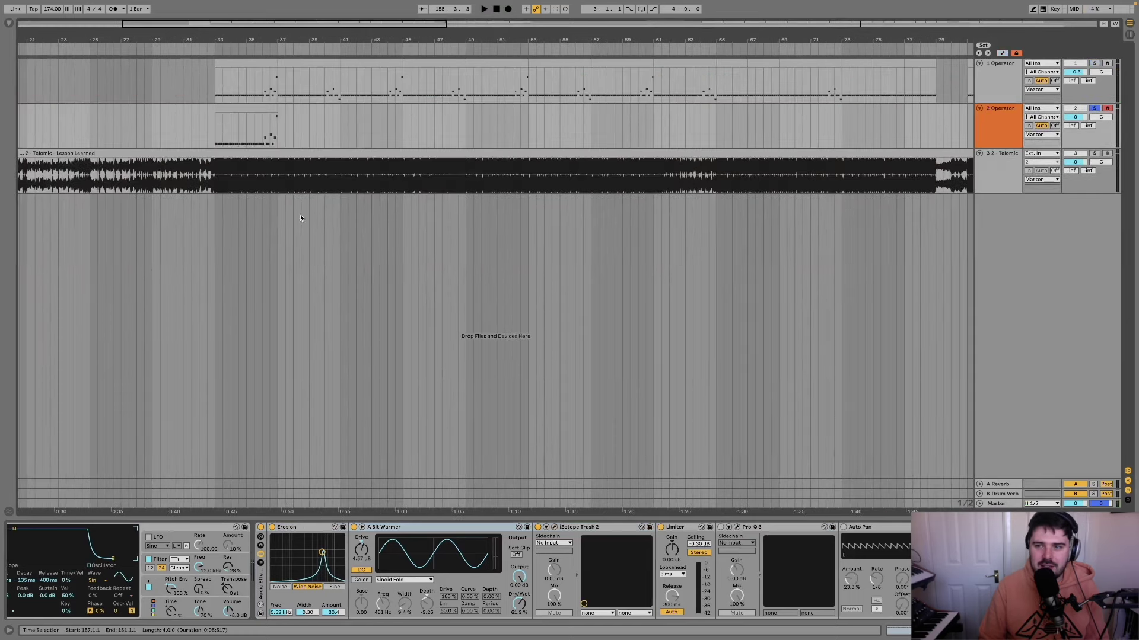
Open the new track's Pro-Q 3 window, place it below the tracks' clips, and play the clip from bar 33
click(736, 527)
mouse_move(225, 171)
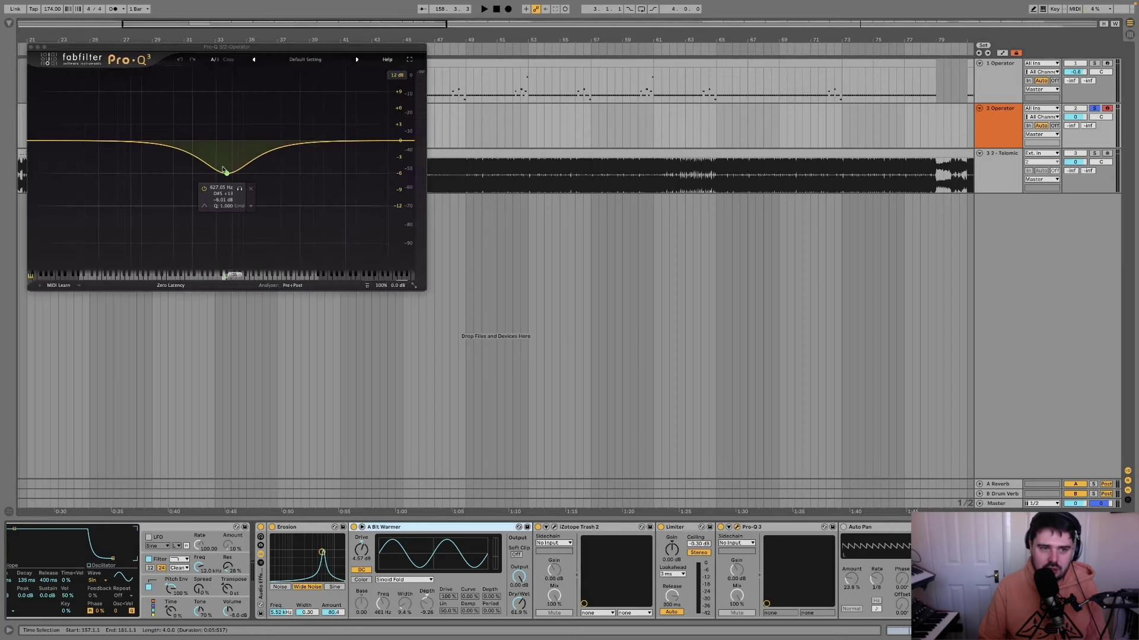
drag(207, 49, 290, 68)
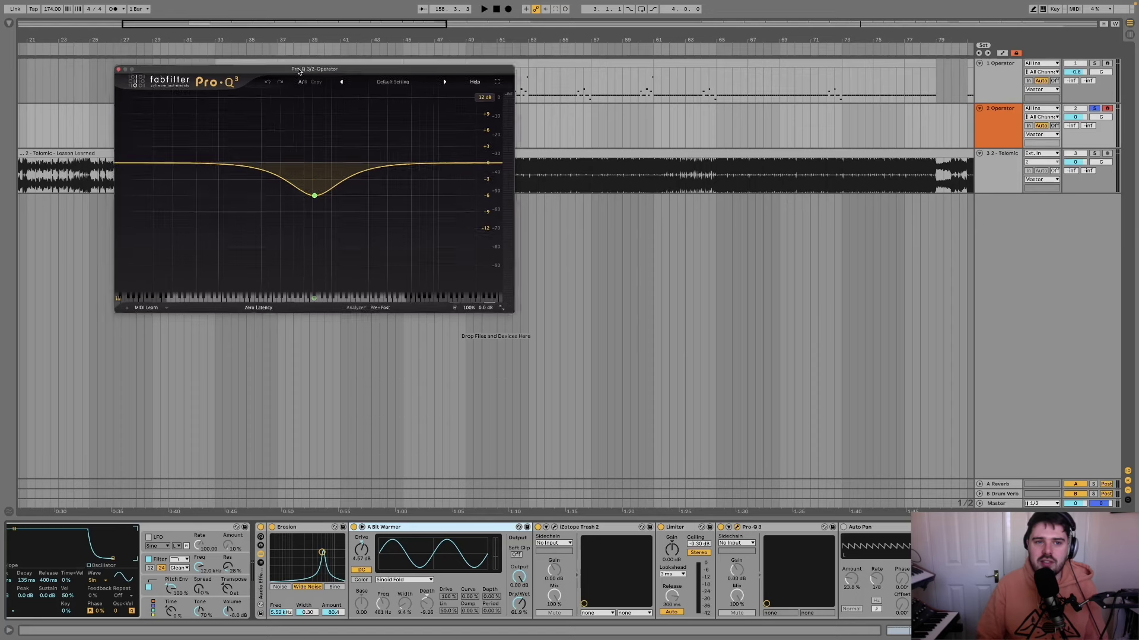
drag(291, 69, 370, 181)
click(283, 139)
click(216, 124)
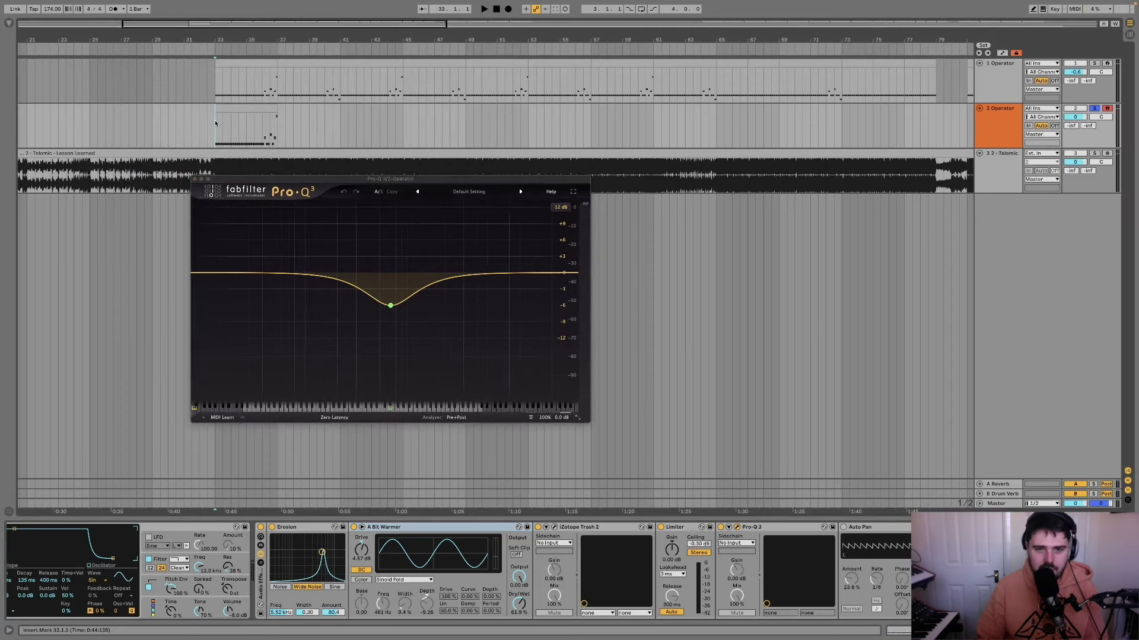
key(space)
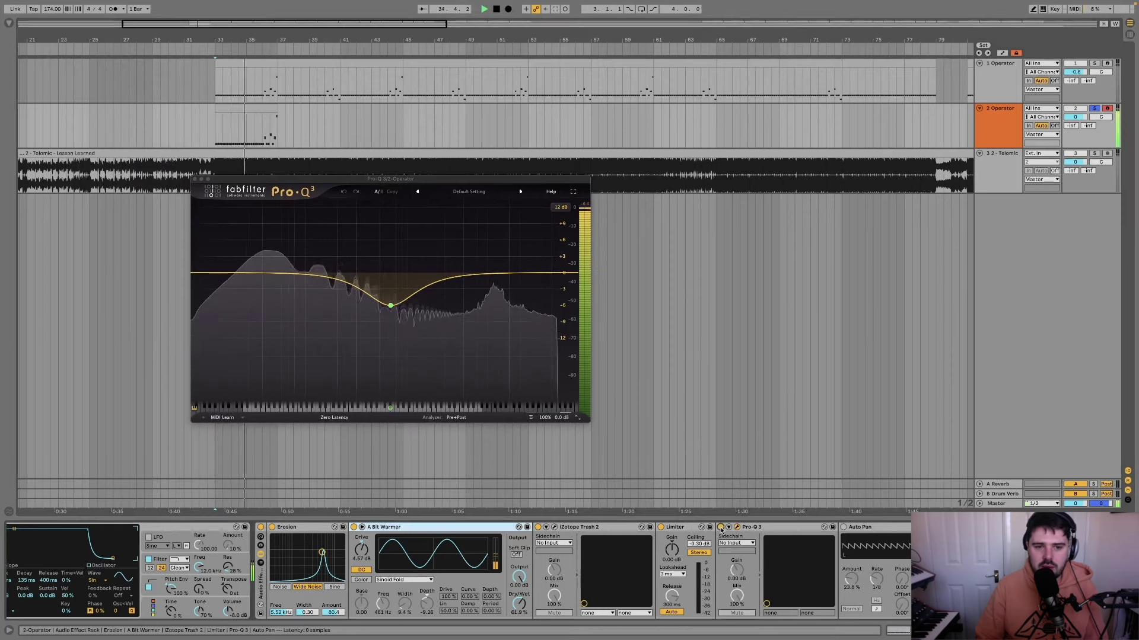
Play the new Operator track's clip around bar 36 repeatedly, comparing the bass with the Pro-Q 3 bypassed and active
key(space)
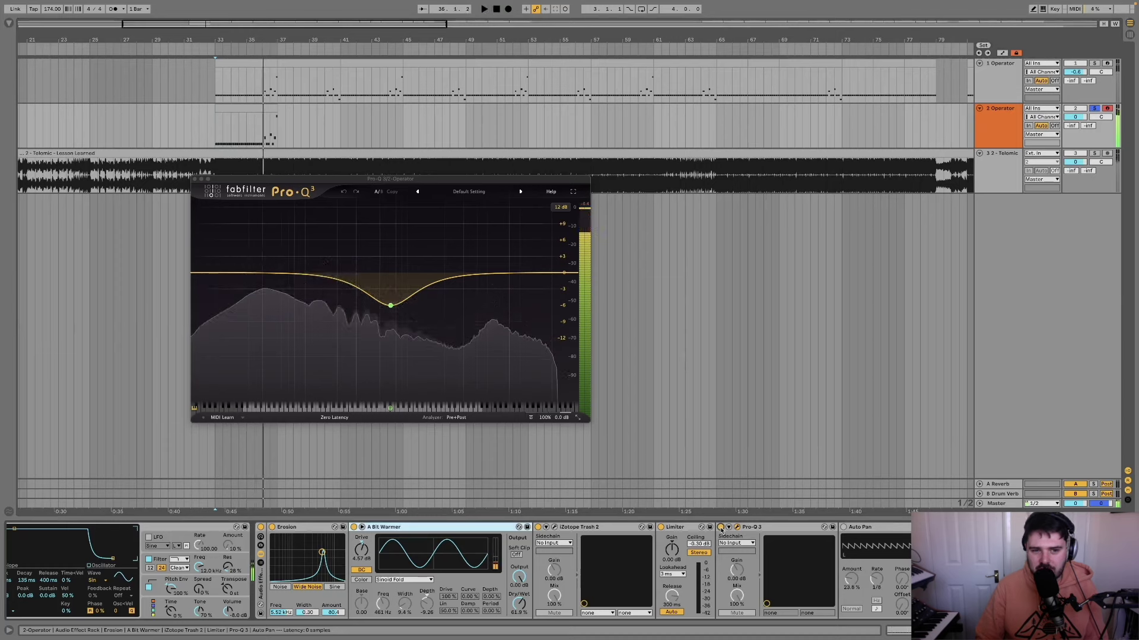
key(space)
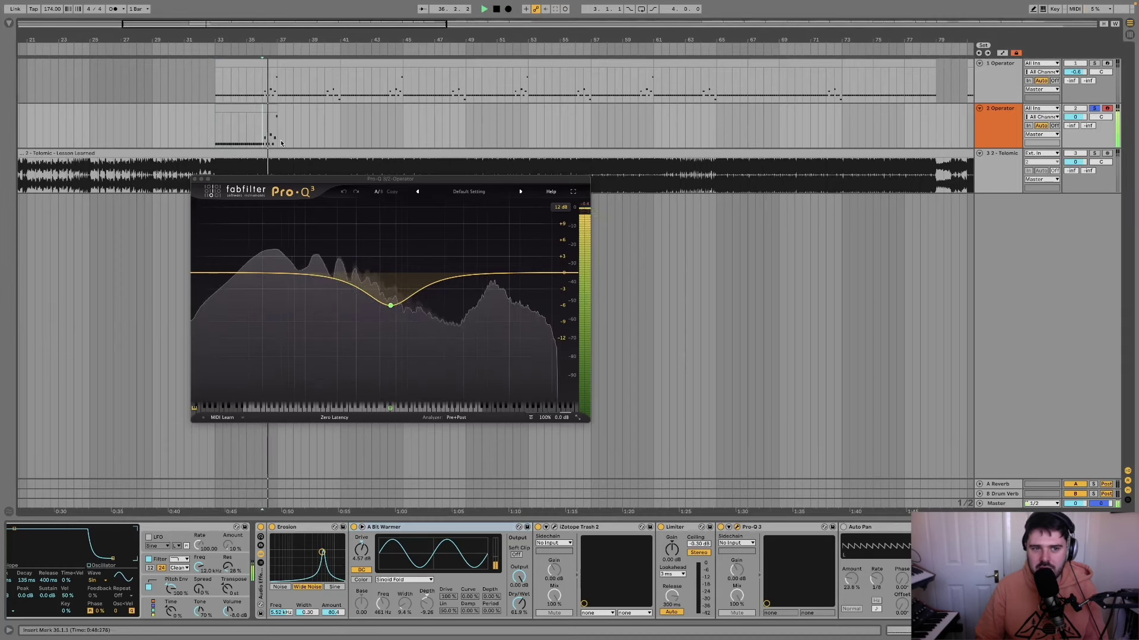
key(space)
key(space)
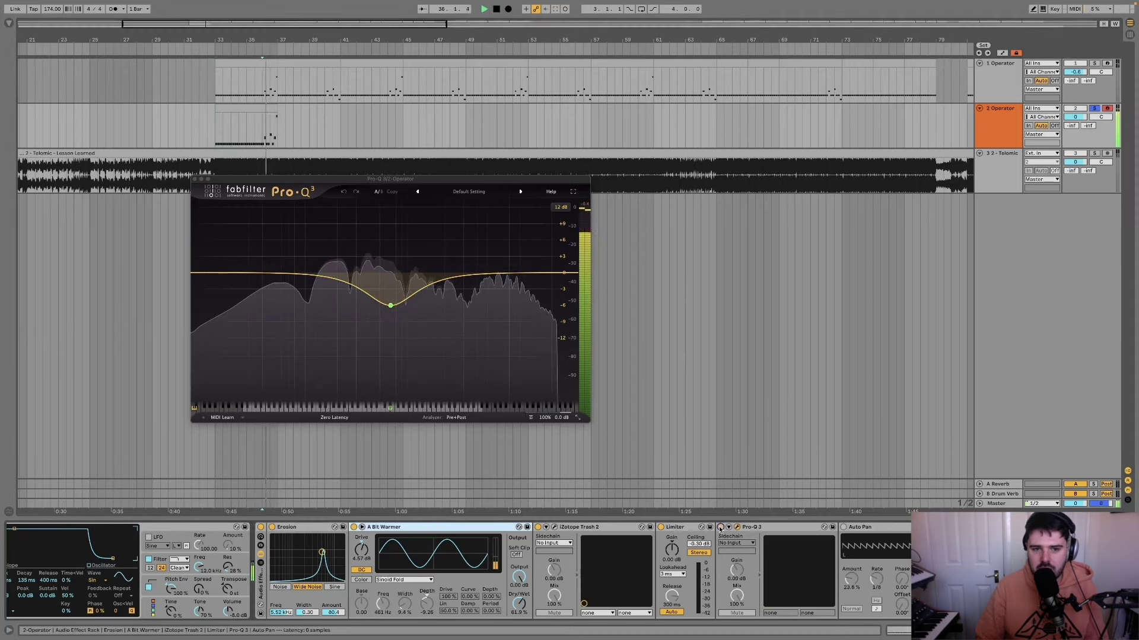
key(space)
key(space)
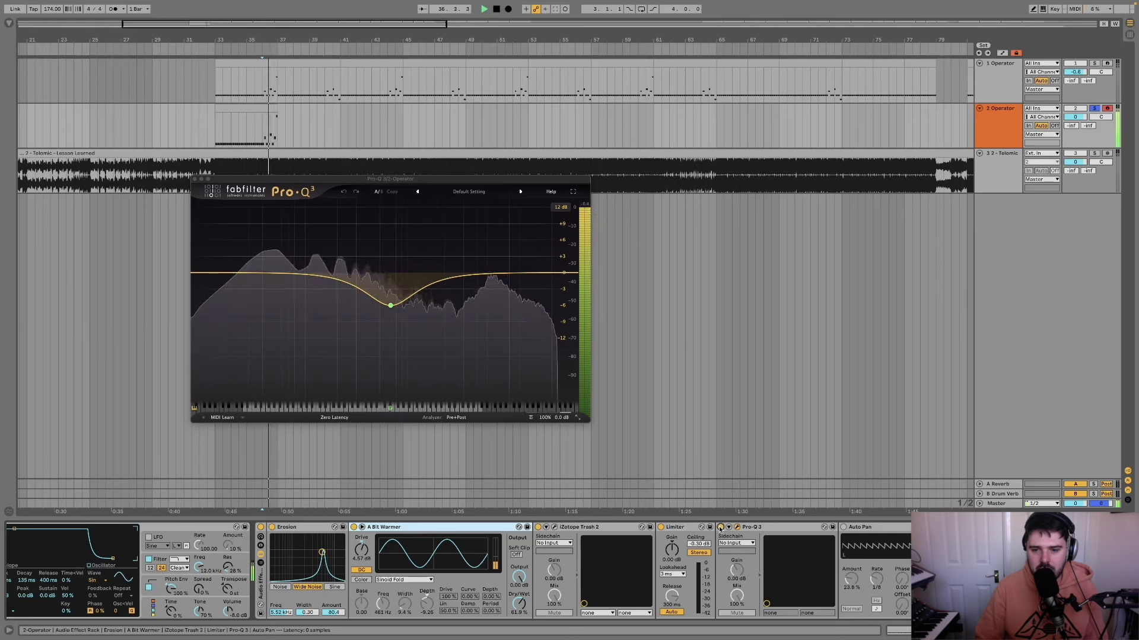
key(space)
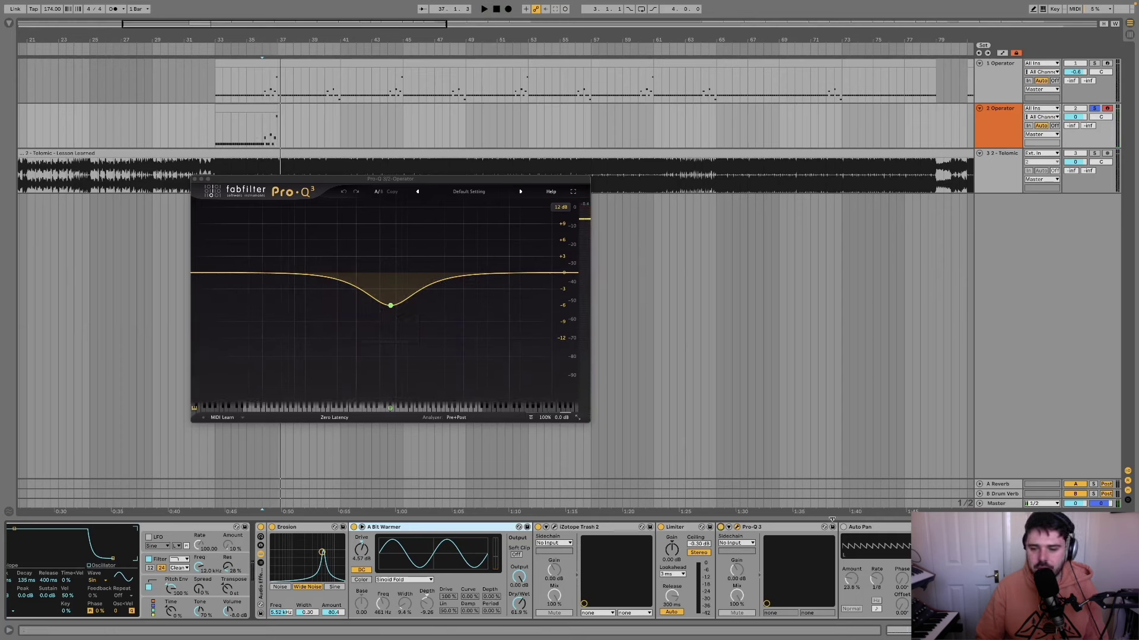
Close the Pro-Q 3 window and select the Auto Pan in the new track's effects chain
click(195, 179)
ctrl+scroll(211, 118, down, 3)
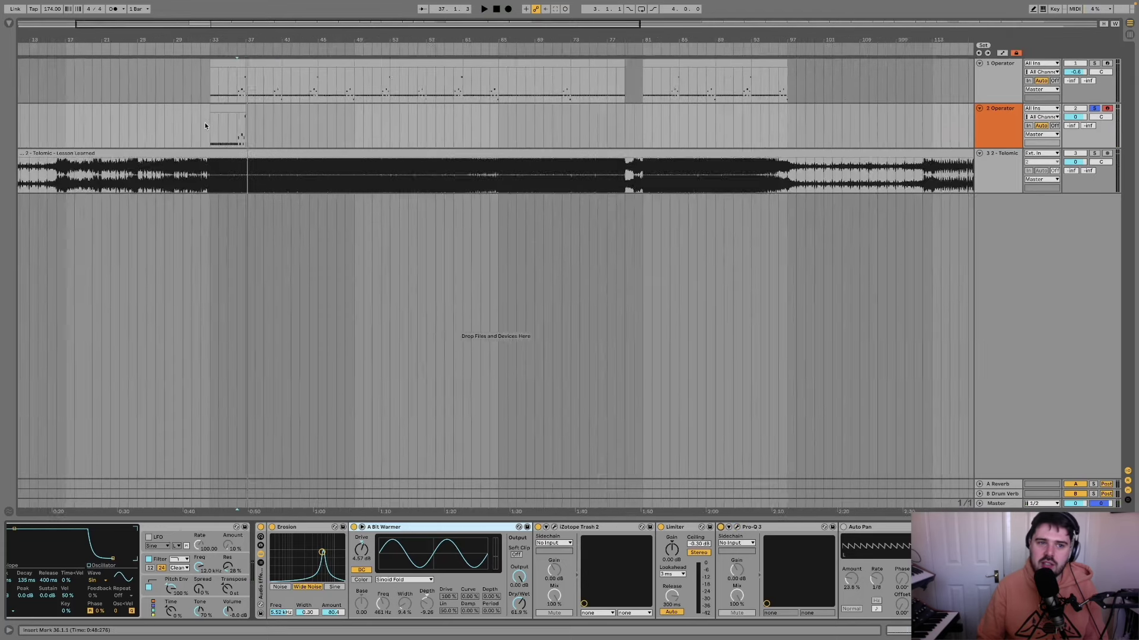
click(846, 529)
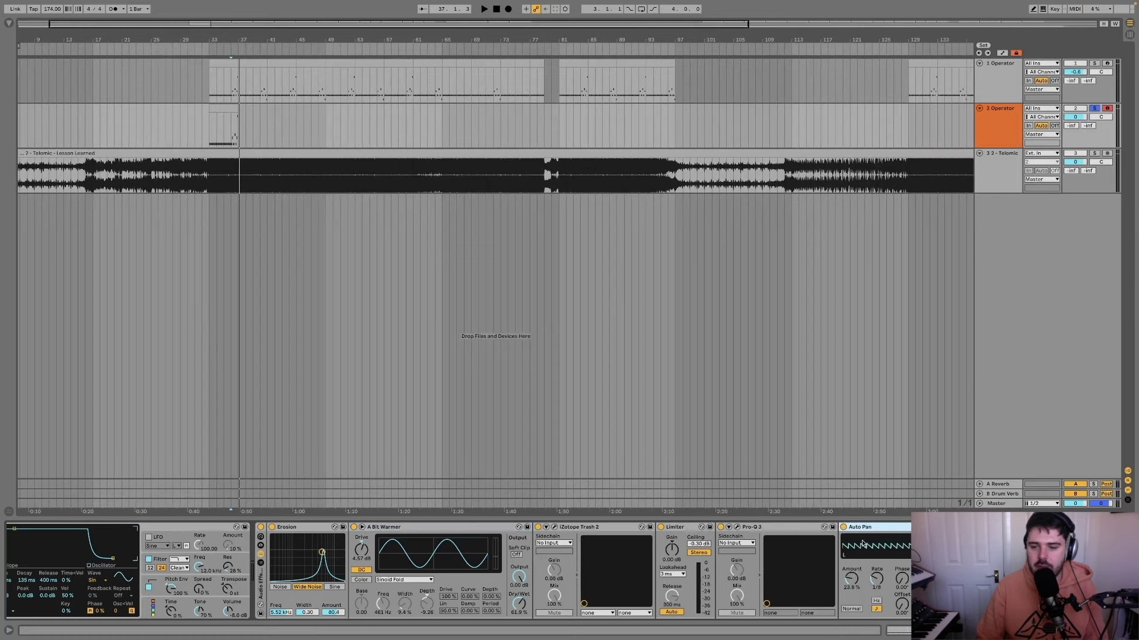
scroll(221, 126, up, 4)
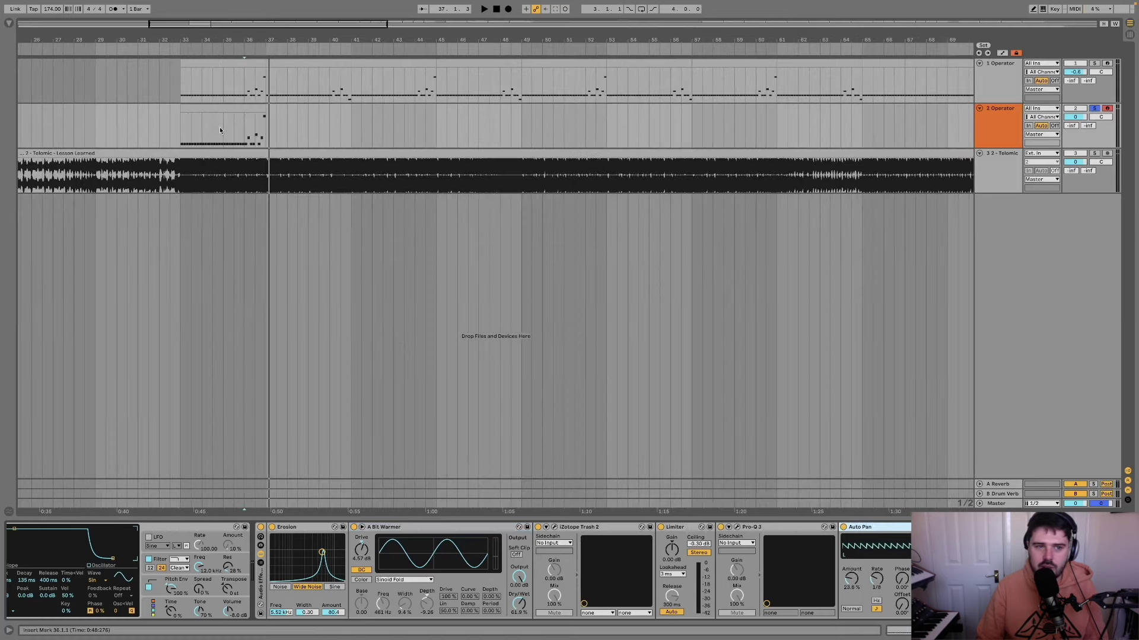
drag(181, 130, 264, 131)
key(super+d)
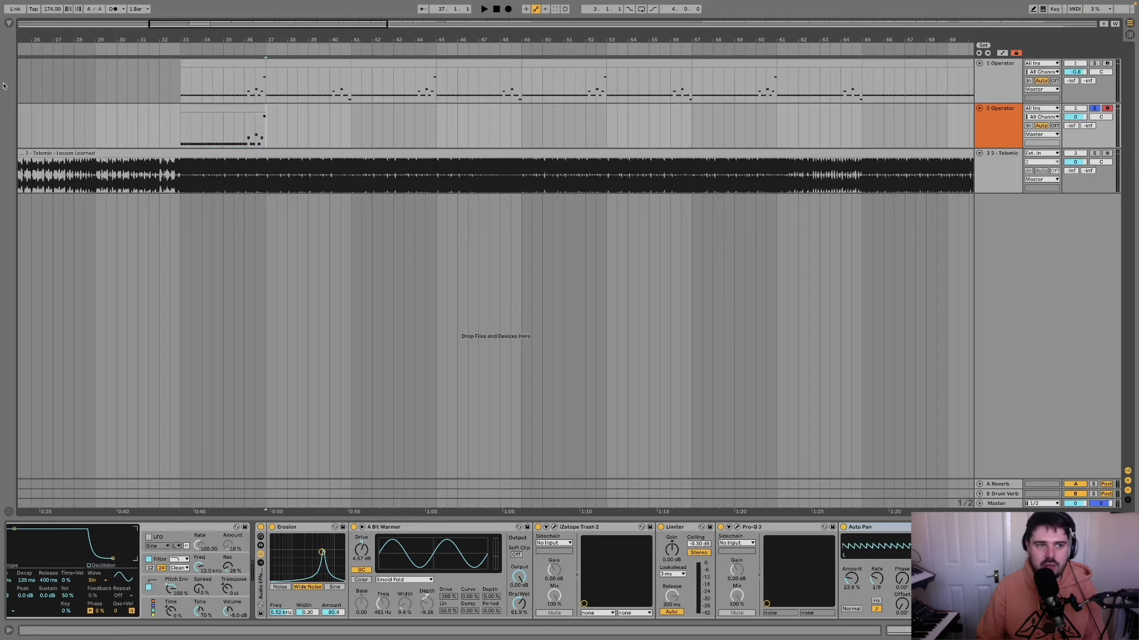
Show the browser and select Auto Pan in the FX collection
click(9, 21)
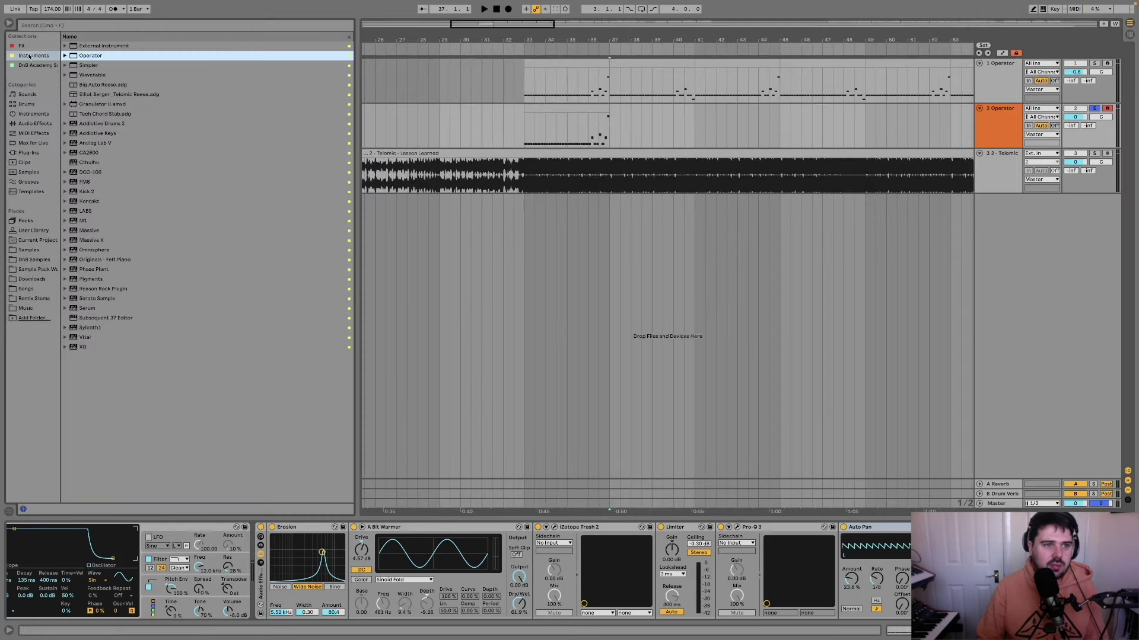
click(22, 46)
click(92, 55)
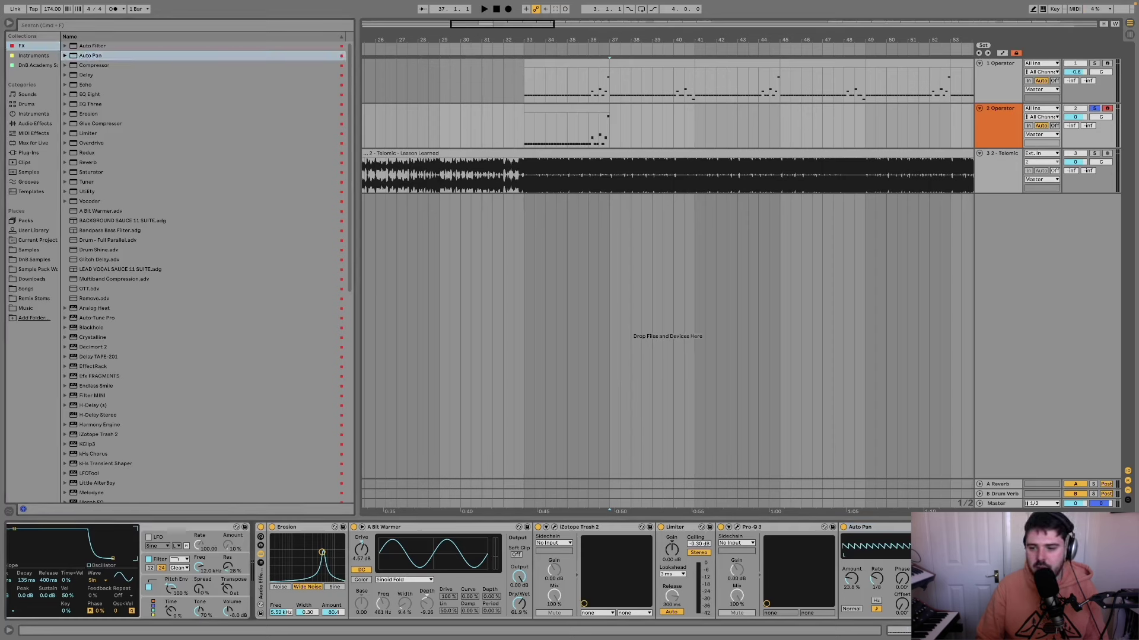
Play the new Operator track's clip from bar 33 several times to hear the Auto Pan at the end of the chain
click(523, 125)
key(space)
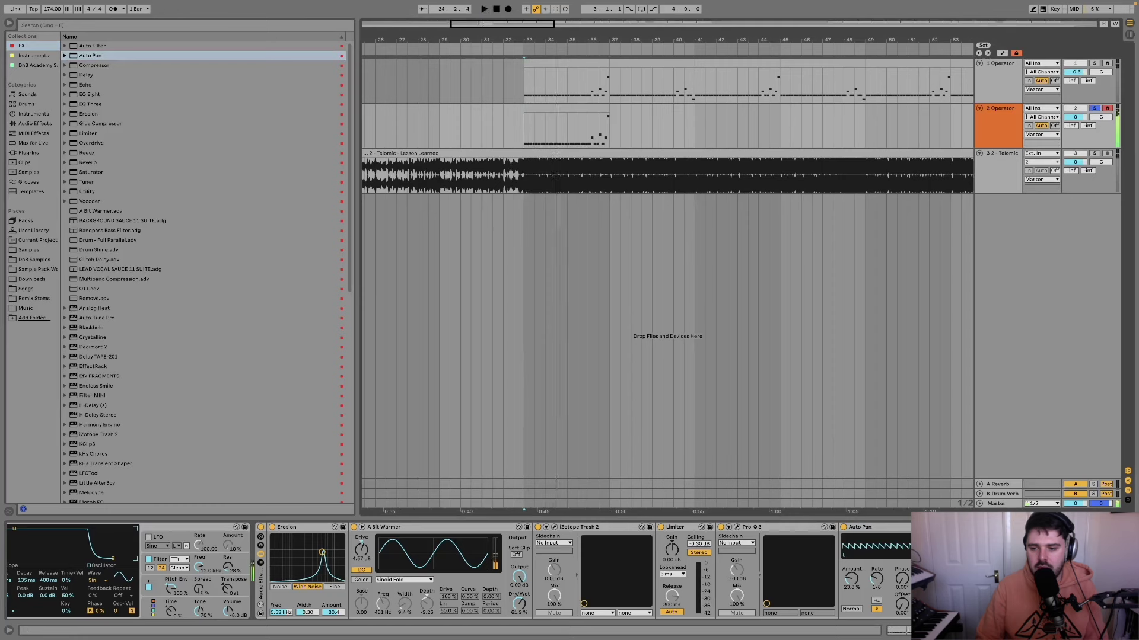
key(space)
key(space)
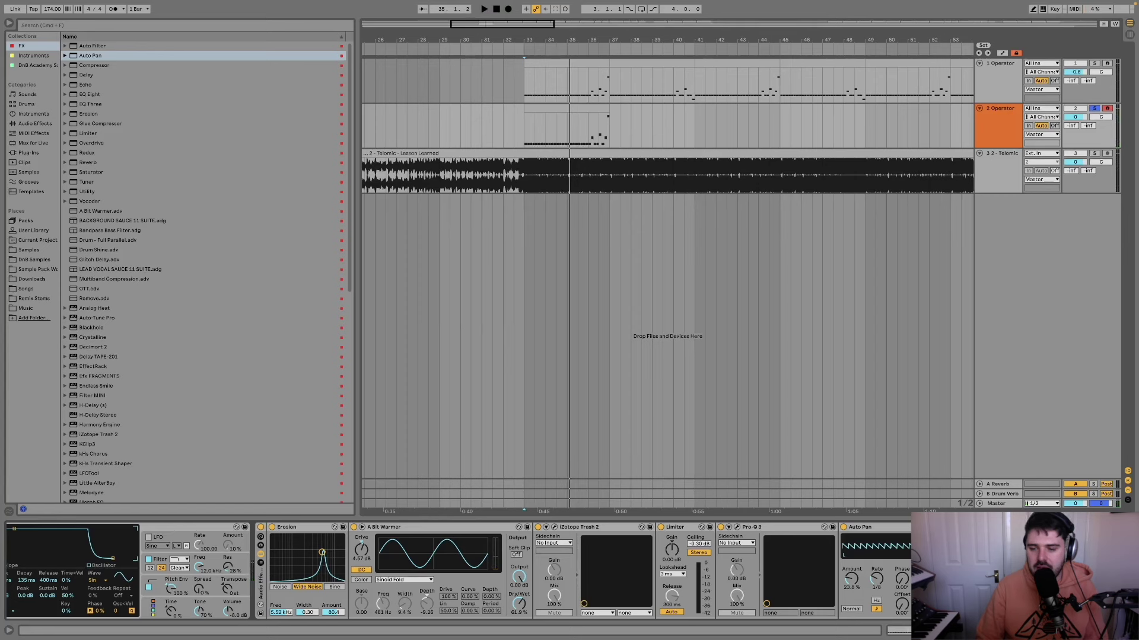
key(space)
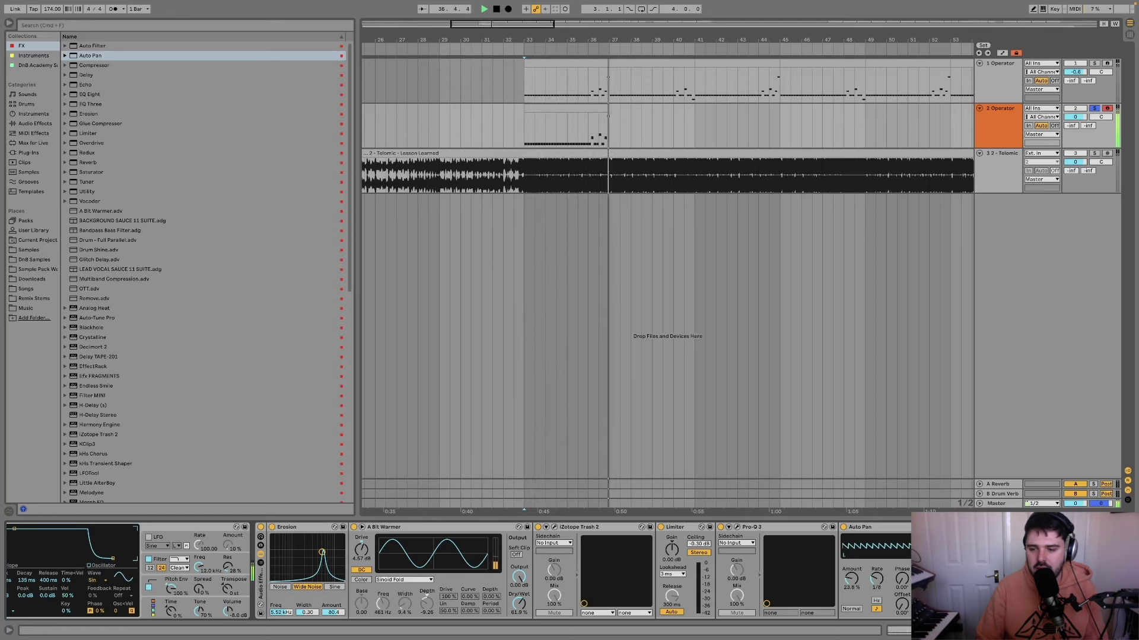
key(space)
key(space)
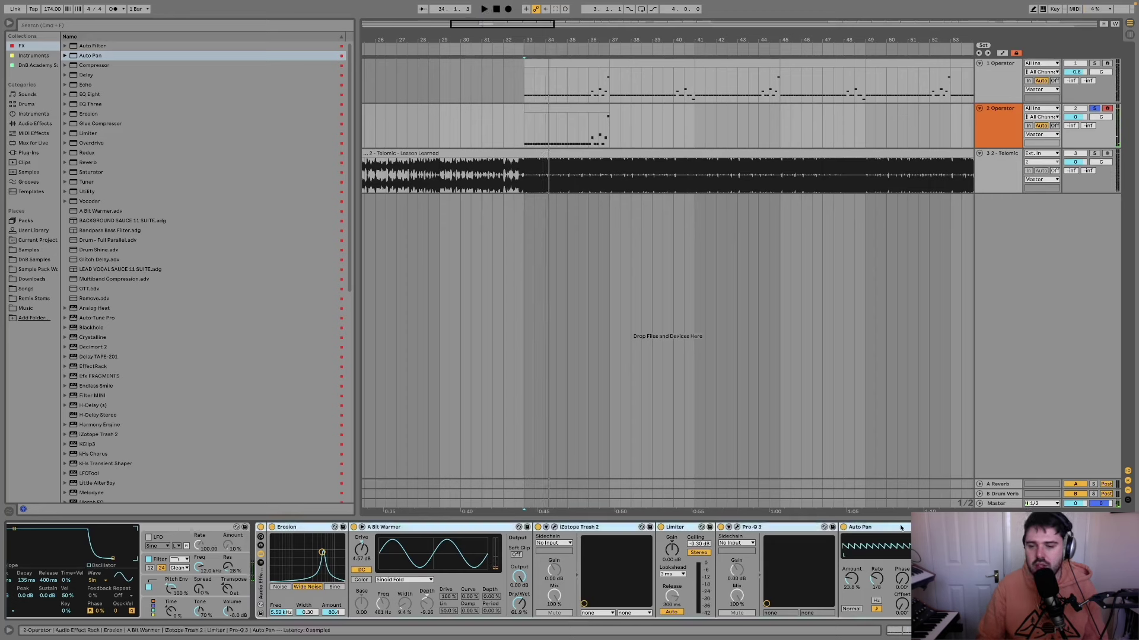
Bring the Operator device at the start of the chain into view and play the new track's complete clip from bar 33
scroll(304, 532, left, 2)
scroll(304, 532, left, 5)
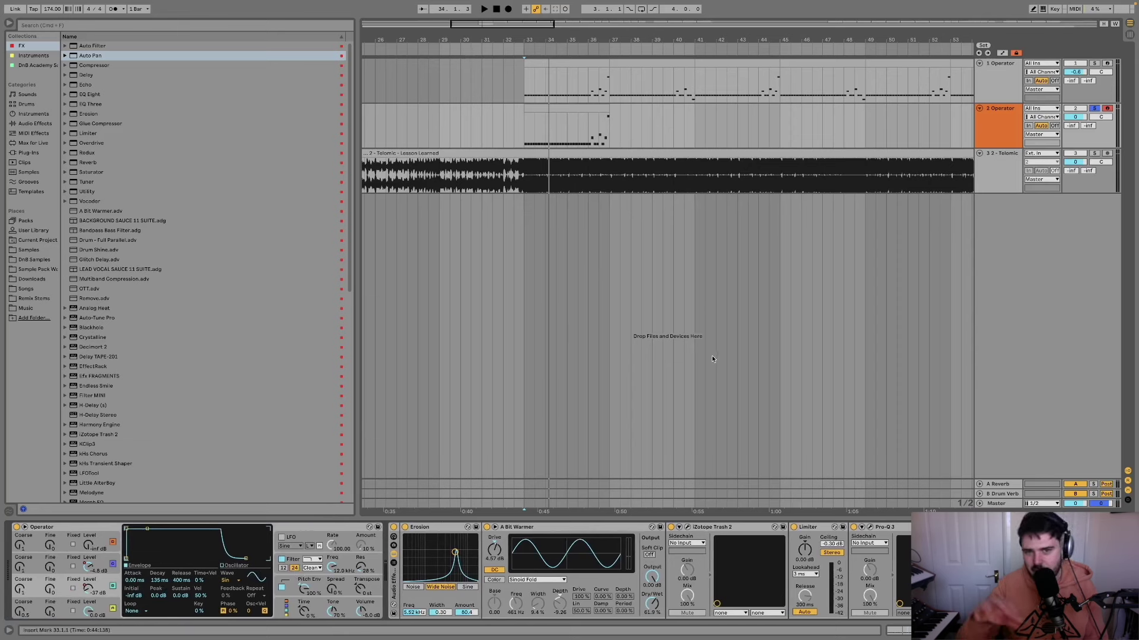
click(546, 116)
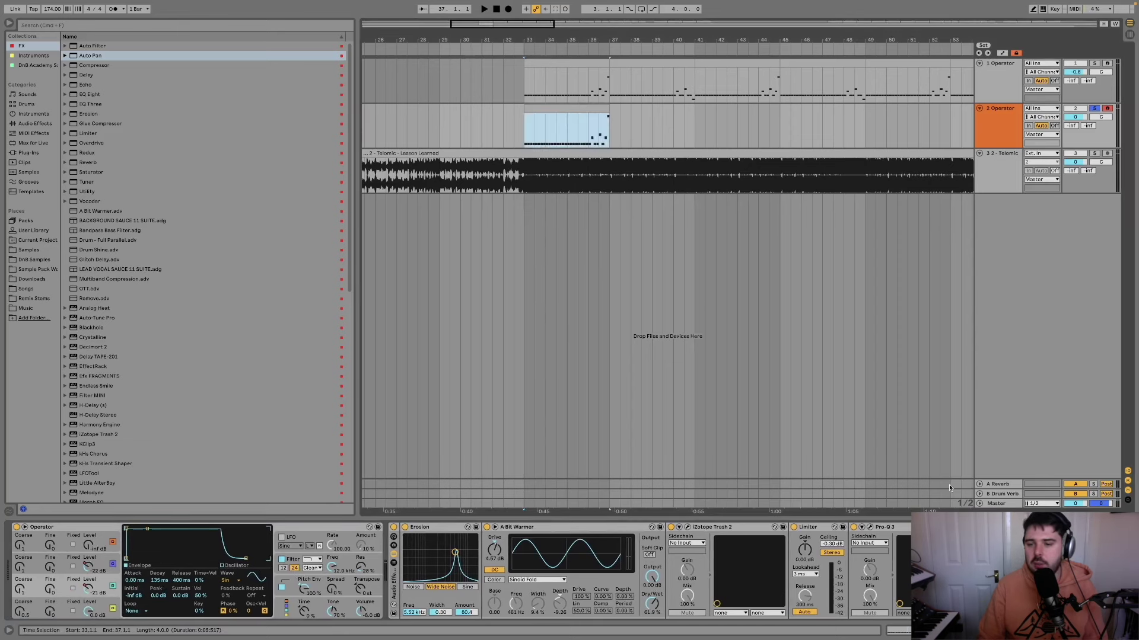
key(space)
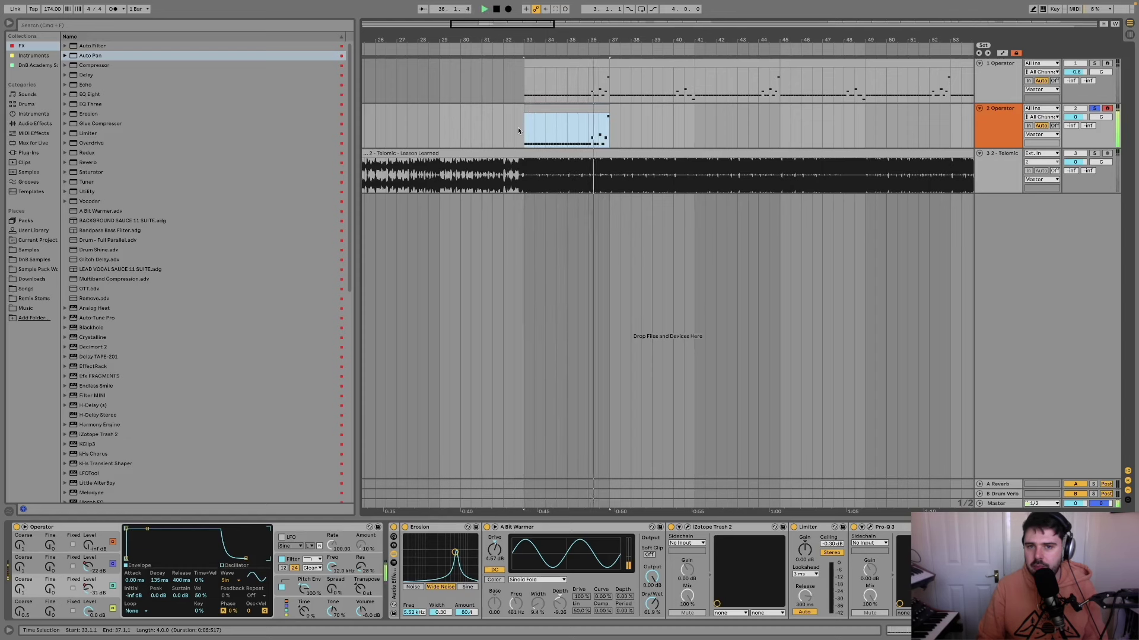
key(space)
Play the original Operator track soloed from bar 33, and compare it with the soloed new track from bar 36
click(524, 83)
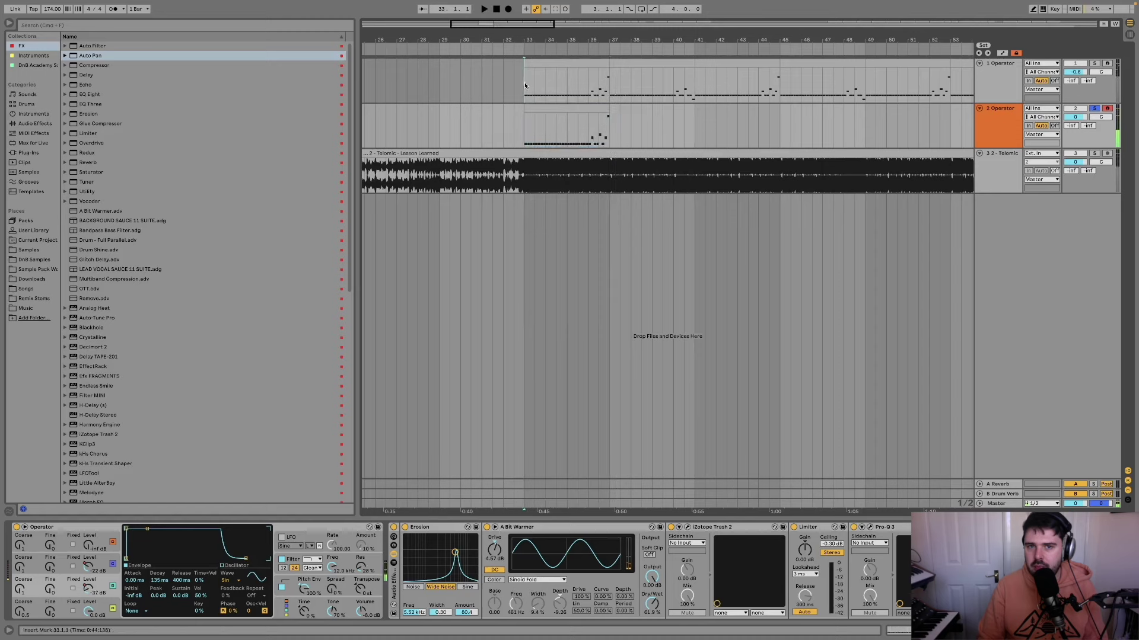
key(space)
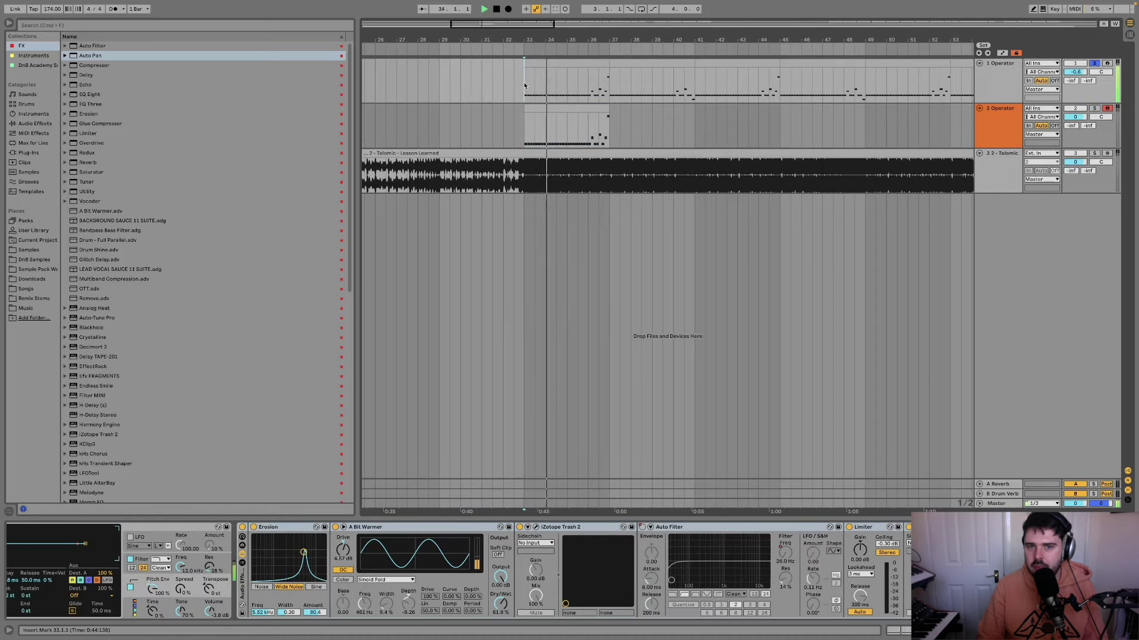
click(589, 89)
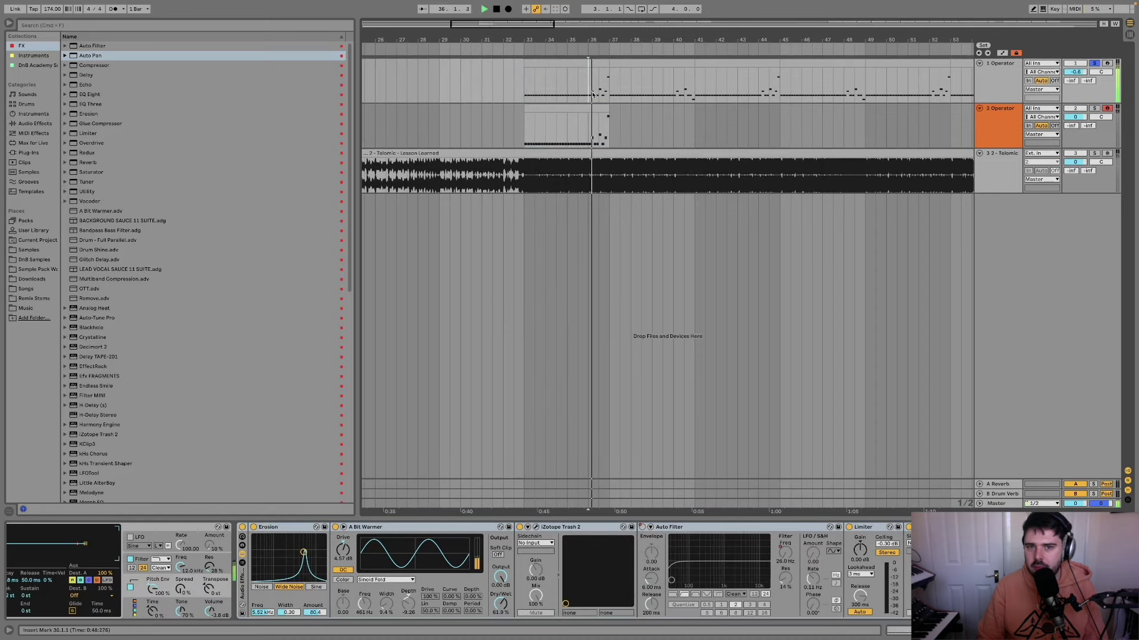
click(589, 133)
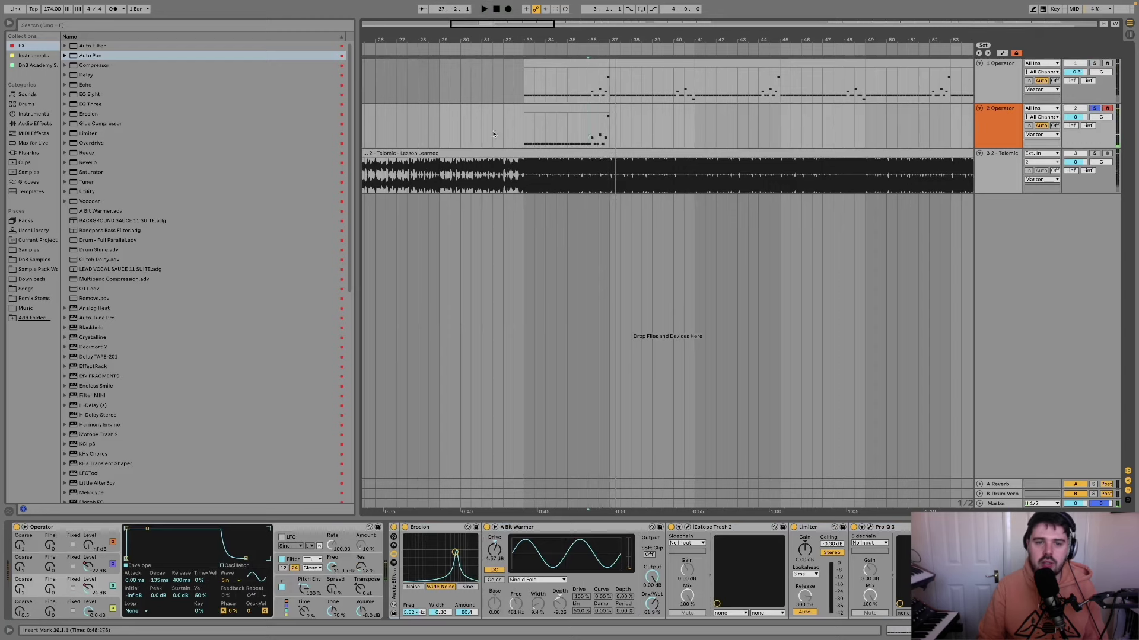
Select the new Operator track and the Operator device in its chain
key(minus)
key(minus)
click(992, 131)
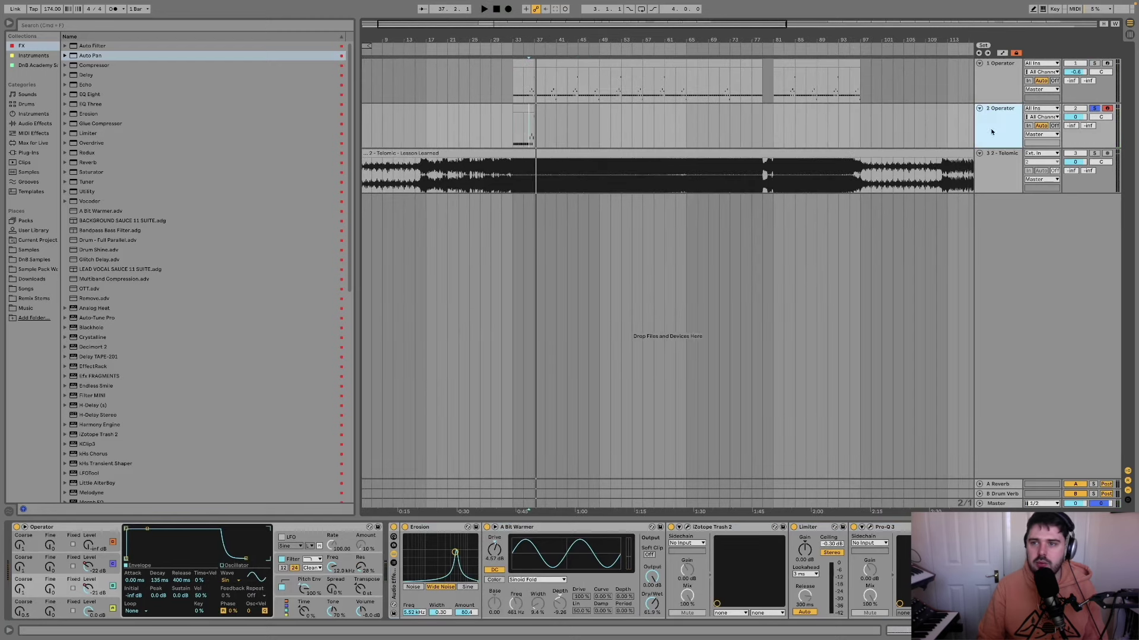
click(76, 529)
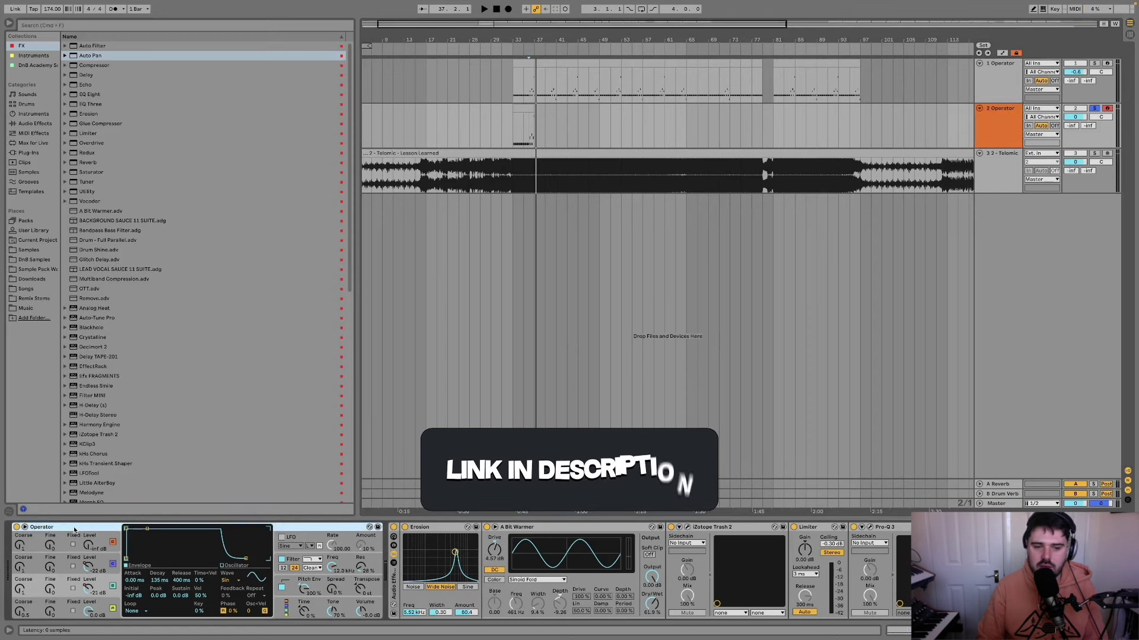